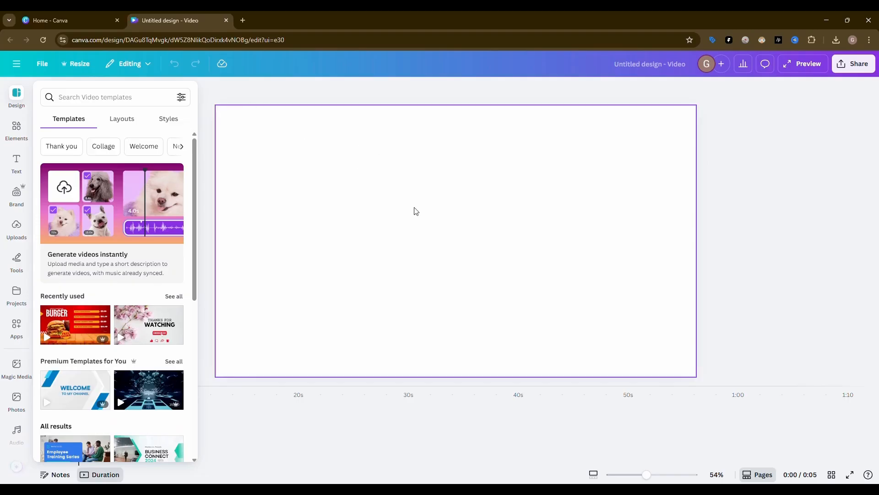
Search the elements library for "surf" and narrow the results to photos
{"action": "left_click", "coordinate": [321, 190]}
{"action": "left_click", "coordinate": [18, 131]}
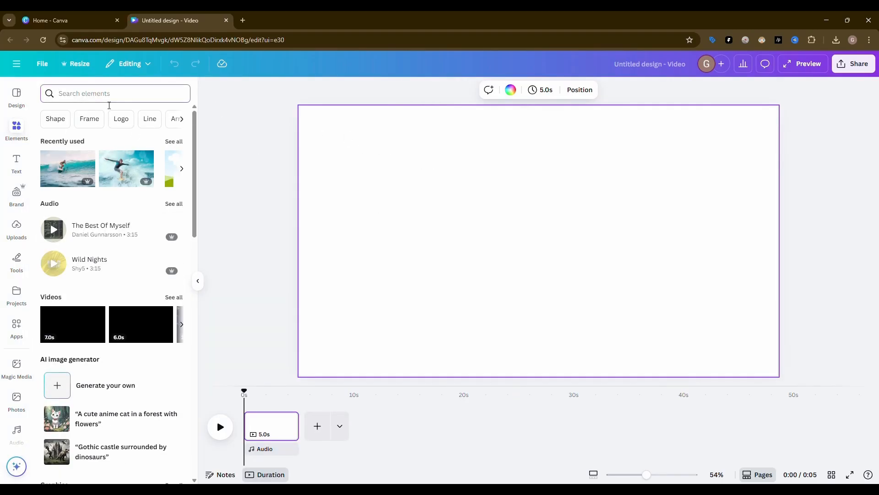
{"action": "left_click", "coordinate": [109, 103]}
{"action": "type", "text": "surf"}
{"action": "key", "text": "Return"}
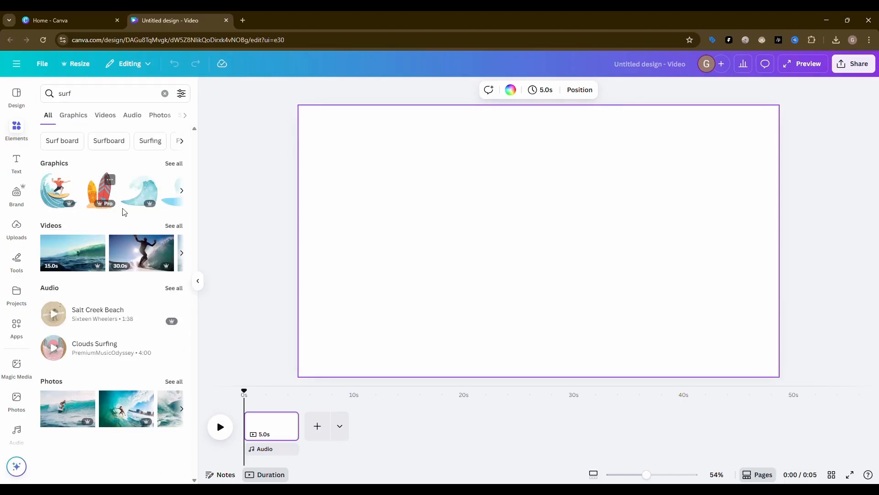
{"action": "left_click", "coordinate": [160, 115]}
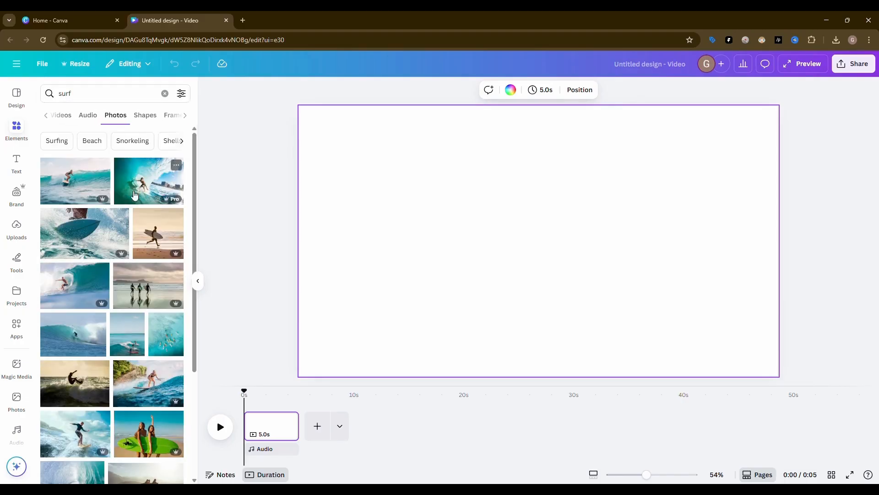
Place the photo of the woman surfing a wave and enlarge it to fill the whole page
{"action": "left_click_drag", "start_coordinate": [552, 219], "coordinate": [473, 192]}
{"action": "left_click_drag", "start_coordinate": [630, 324], "coordinate": [705, 378]}
{"action": "left_click_drag", "start_coordinate": [712, 246], "coordinate": [783, 240]}
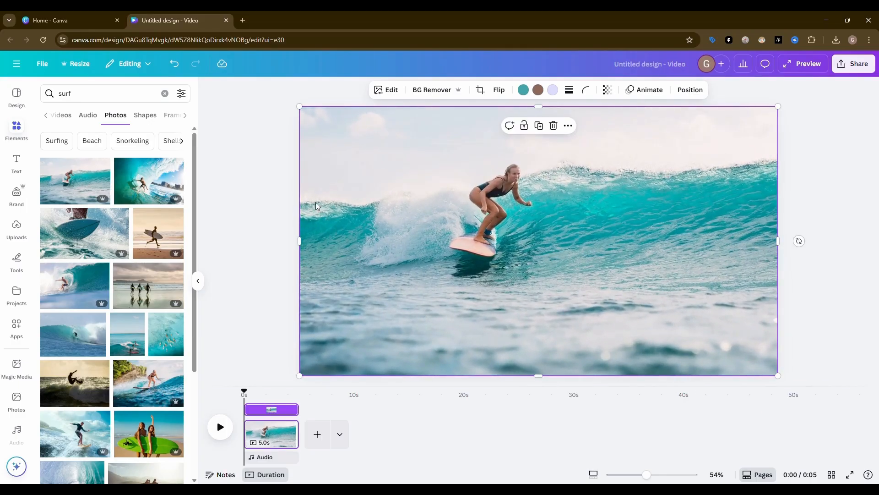
Search the elements for "Gradient liquid" and show all matching graphics
{"action": "left_click", "coordinate": [163, 93]}
{"action": "type", "text": "Gradien"}
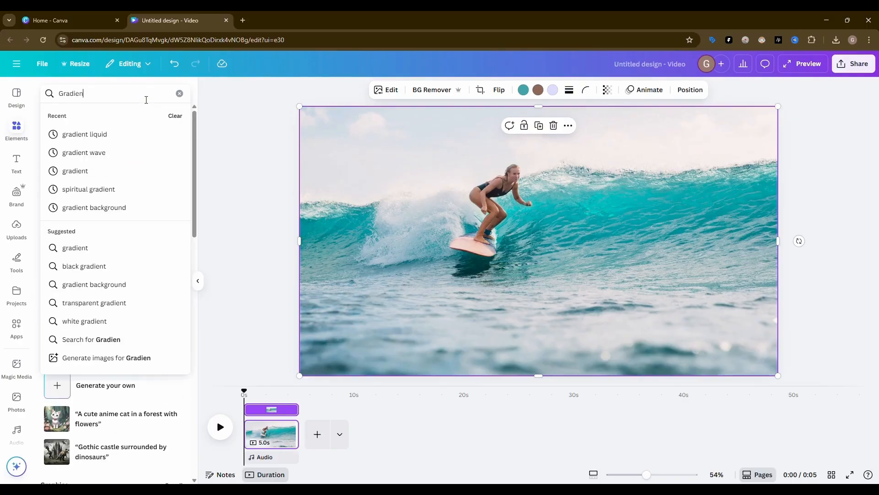
{"action": "type", "text": "t liquid"}
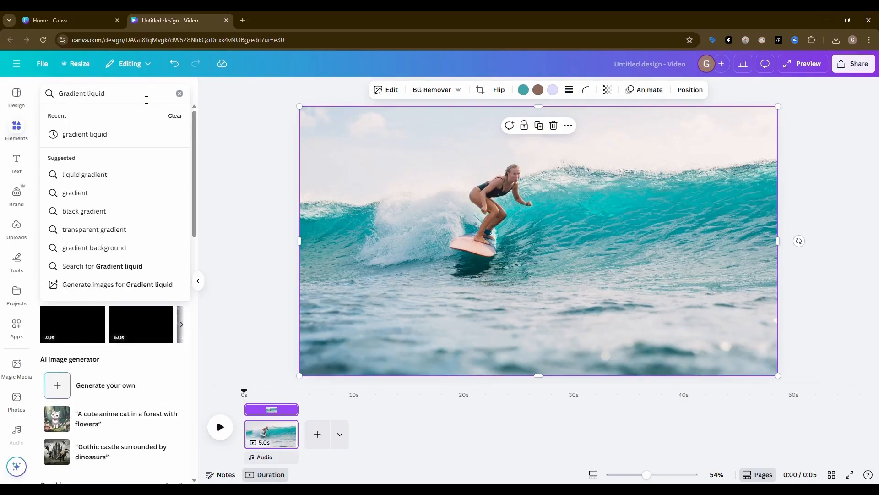
{"action": "key", "text": "Return"}
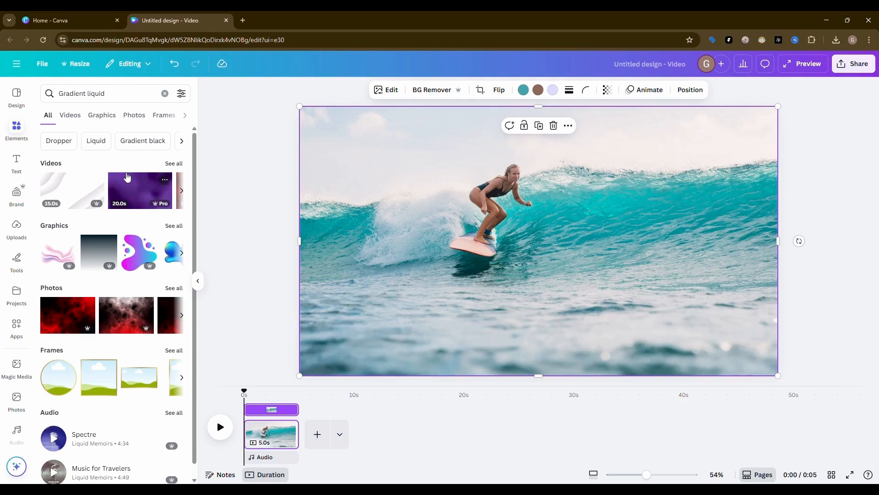
{"action": "left_click", "coordinate": [182, 226]}
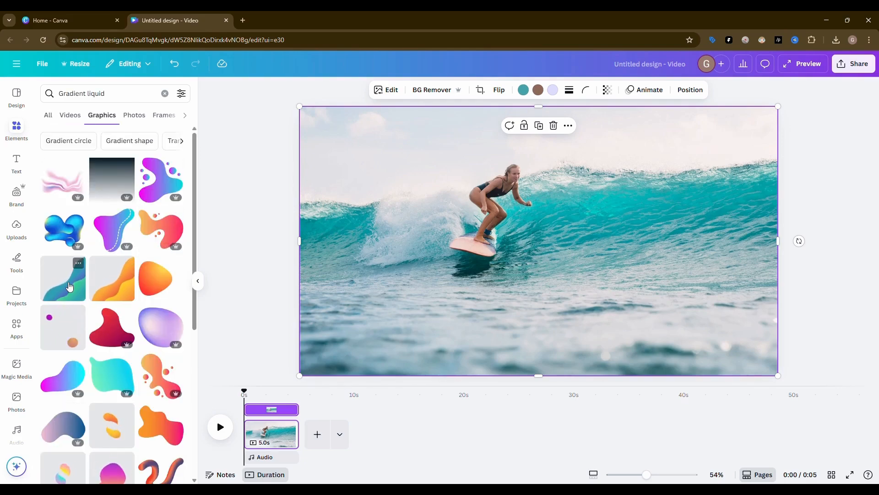
Add the animated teal-and-green wave graphic, rotate it so the waves run horizontally, and enlarge it to span the page width
{"action": "left_click", "coordinate": [69, 287]}
{"action": "left_click_drag", "start_coordinate": [552, 277], "coordinate": [521, 265]}
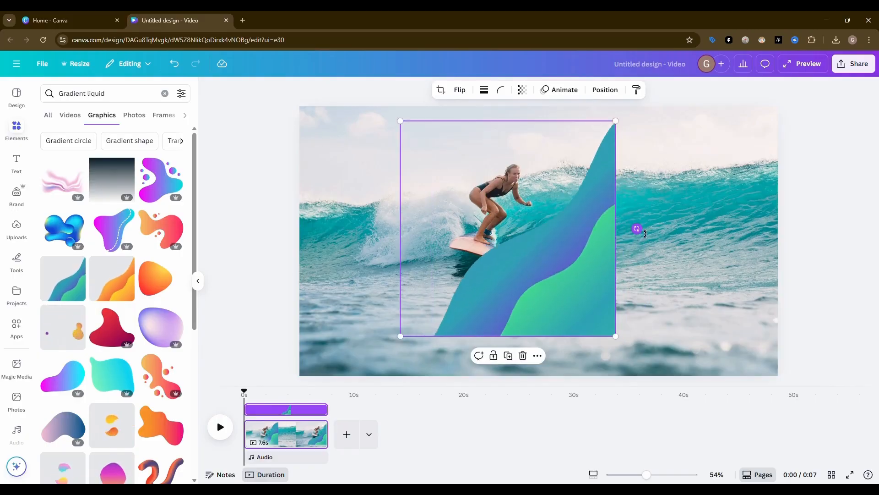
{"action": "left_click_drag", "start_coordinate": [643, 233], "coordinate": [627, 350]}
{"action": "left_click_drag", "start_coordinate": [542, 290], "coordinate": [566, 294]}
{"action": "left_click_drag", "start_coordinate": [690, 238], "coordinate": [781, 238]}
{"action": "left_click_drag", "start_coordinate": [384, 236], "coordinate": [303, 238]}
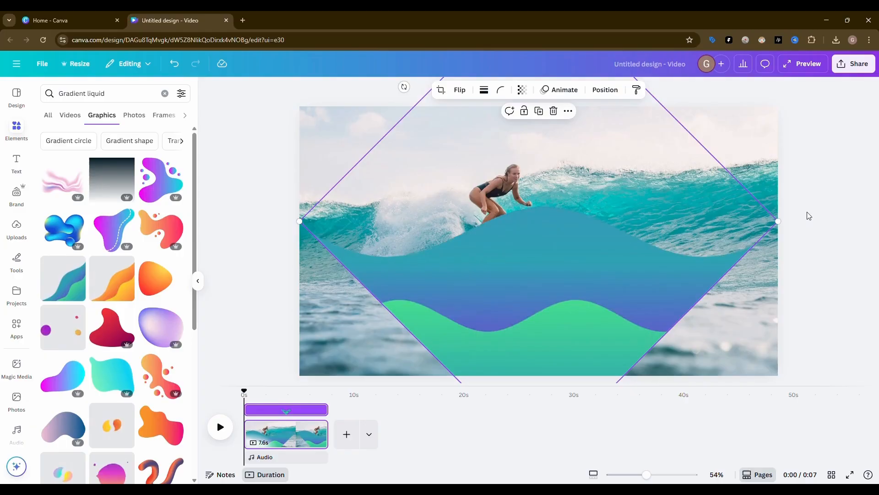
Download the design as an MP4 video at 1080p (HD)
{"action": "left_click", "coordinate": [805, 215]}
{"action": "left_click", "coordinate": [854, 64]}
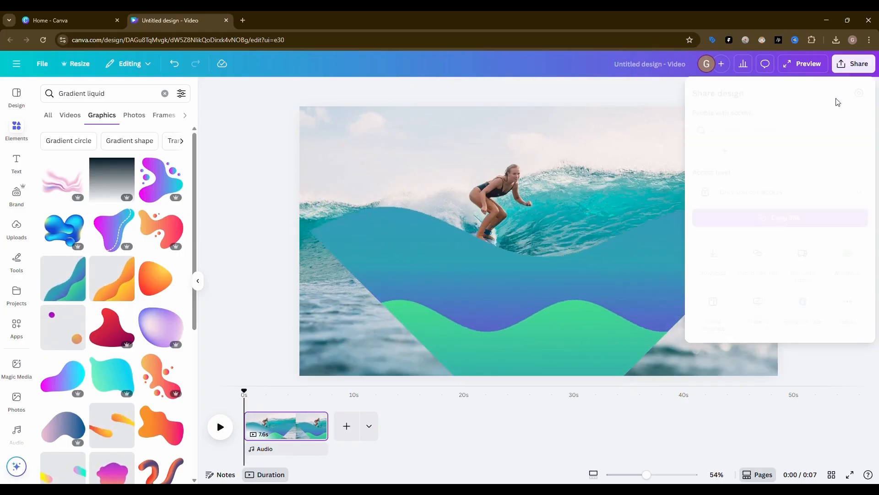
{"action": "left_click", "coordinate": [714, 247]}
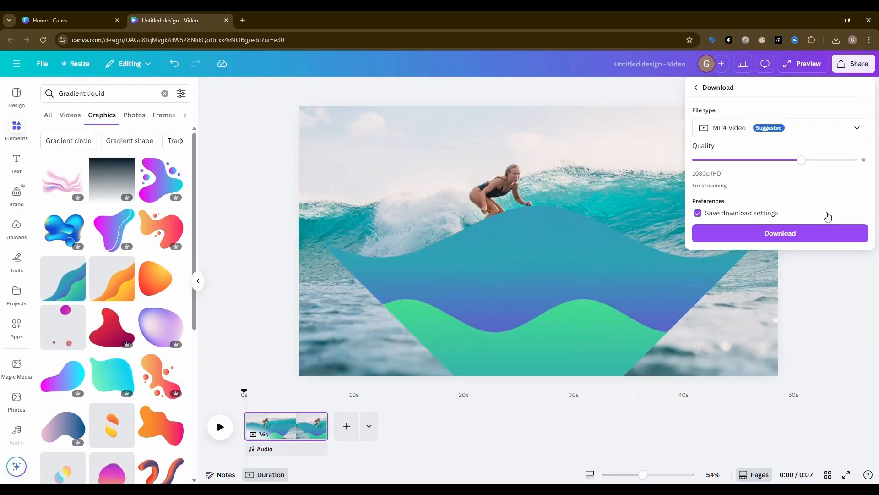
{"action": "left_click", "coordinate": [798, 235]}
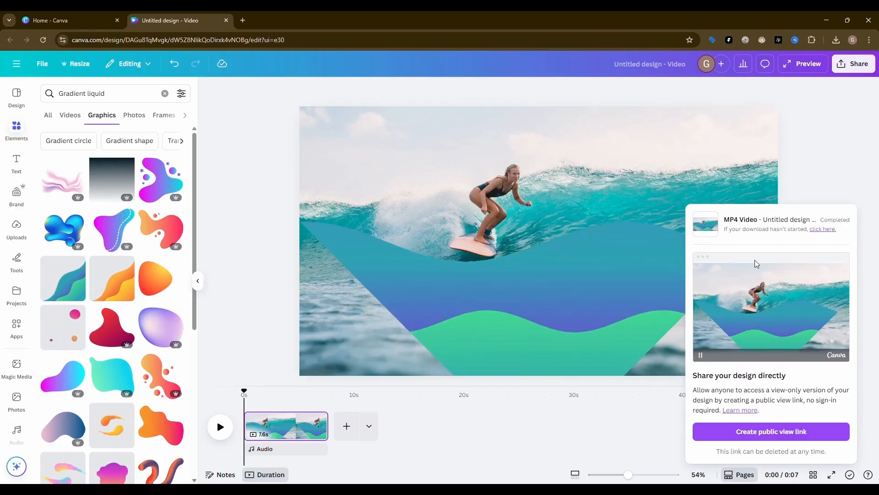
Add a new blank page and delete the page containing the surfer and wave composition
{"action": "left_click", "coordinate": [348, 427]}
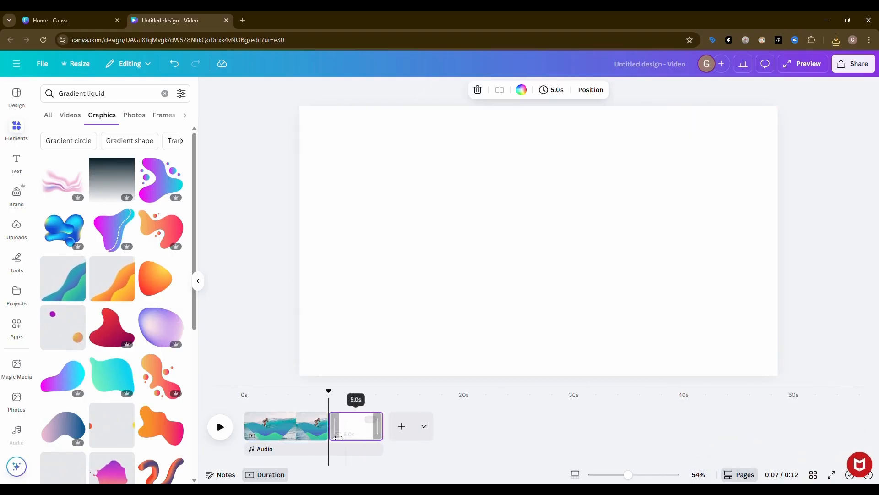
{"action": "left_click", "coordinate": [282, 426]}
{"action": "key", "text": "Delete"}
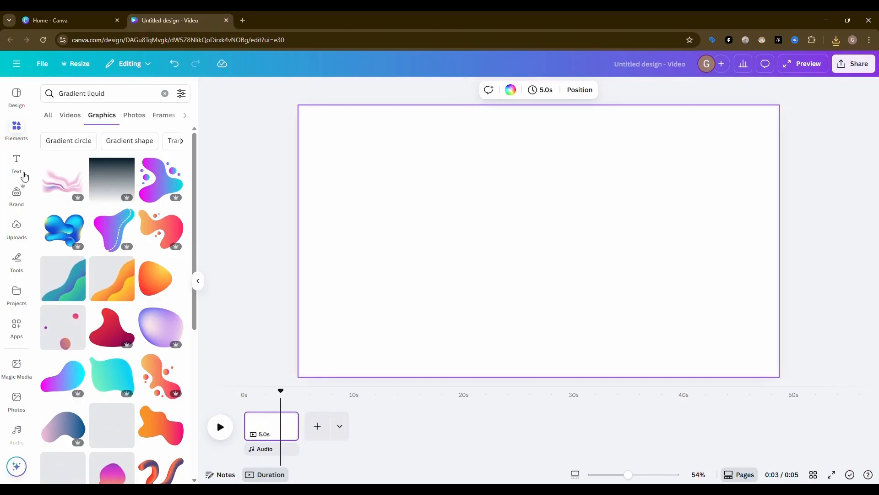
Find the surfing woman photo again with a "surf" search, add it to the blank page and enlarge it to fill the page
{"action": "left_click", "coordinate": [66, 97]}
{"action": "type", "text": "surf"}
{"action": "key", "text": "Return"}
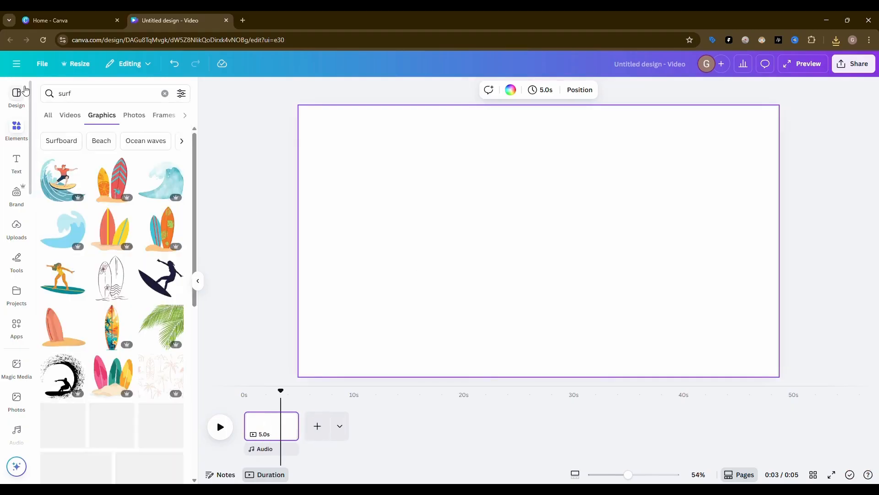
{"action": "left_click", "coordinate": [143, 116]}
{"action": "left_click", "coordinate": [75, 180]}
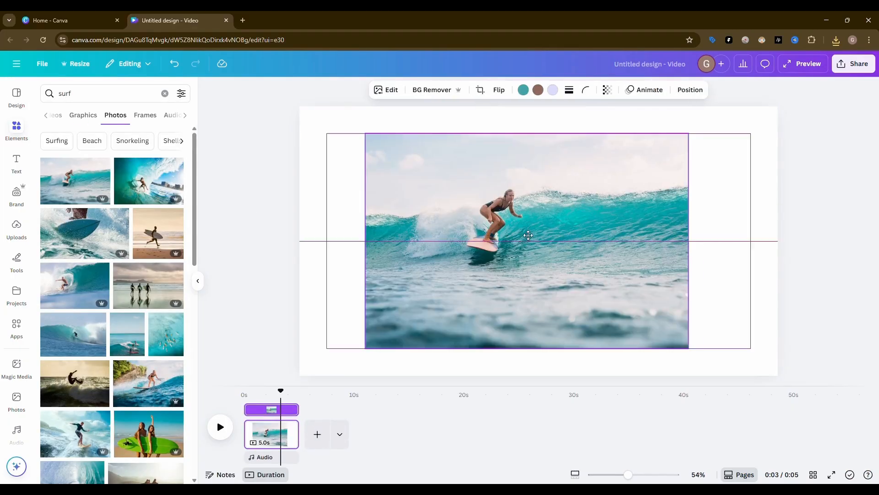
{"action": "left_click_drag", "start_coordinate": [544, 236], "coordinate": [471, 210]}
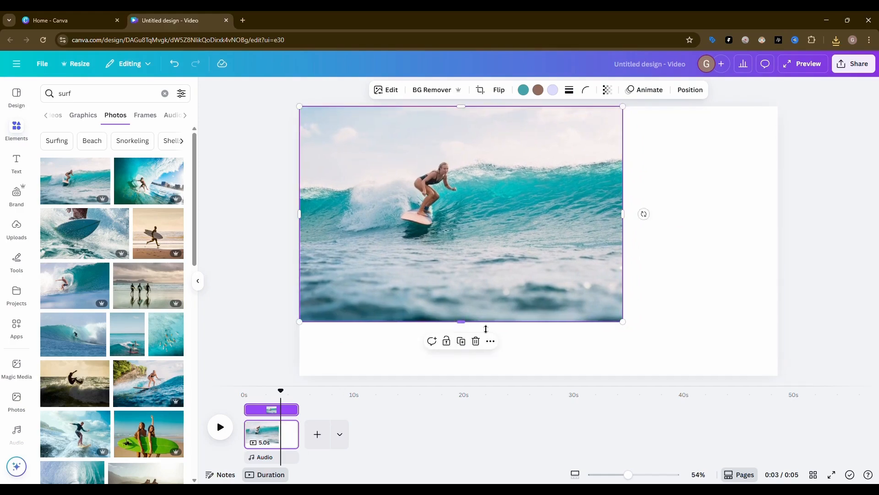
{"action": "left_click_drag", "start_coordinate": [630, 326], "coordinate": [709, 379]}
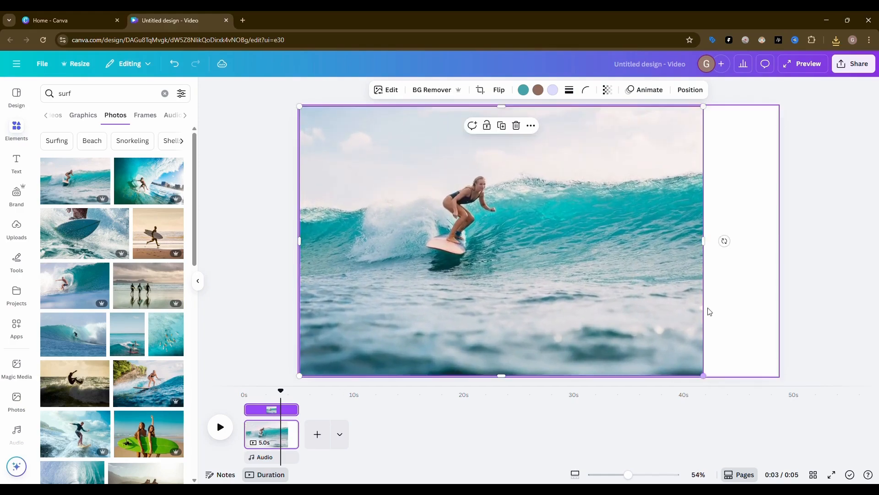
{"action": "left_click_drag", "start_coordinate": [733, 244], "coordinate": [778, 241]}
Search the frames for "s", add the bold S letter frame, and place it at the page's lower edge left of centre
{"action": "left_click", "coordinate": [48, 95]}
{"action": "type", "text": "s"}
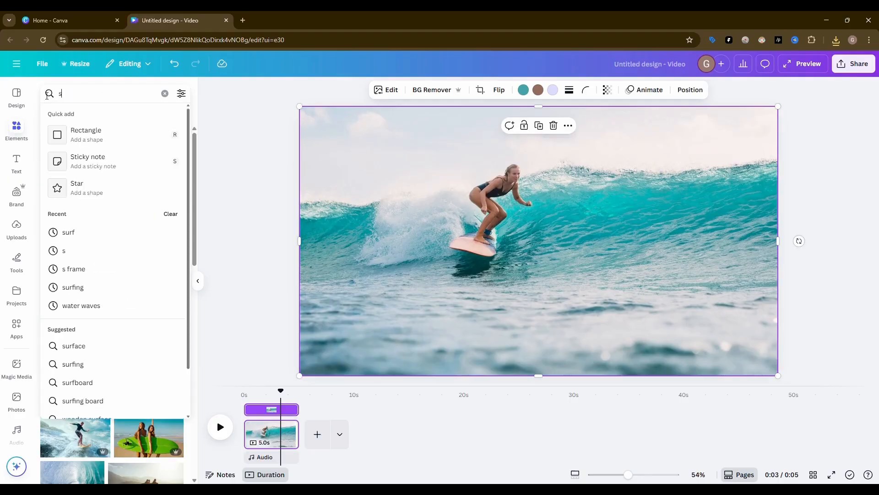
{"action": "key", "text": "Return"}
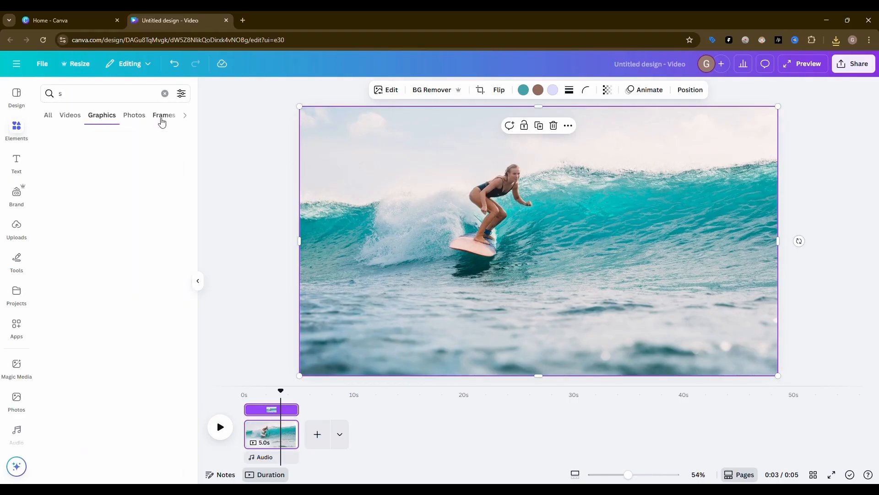
{"action": "left_click", "coordinate": [163, 115]}
{"action": "left_click", "coordinate": [160, 152]}
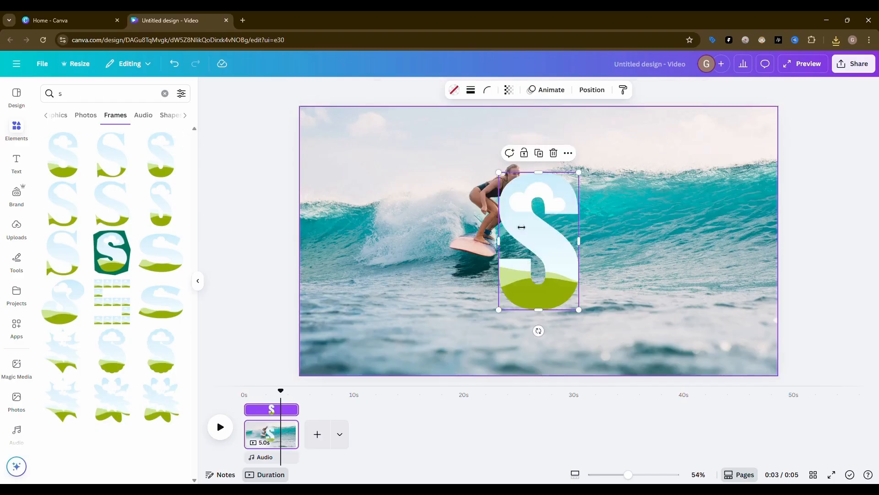
{"action": "left_click_drag", "start_coordinate": [545, 243], "coordinate": [438, 309]}
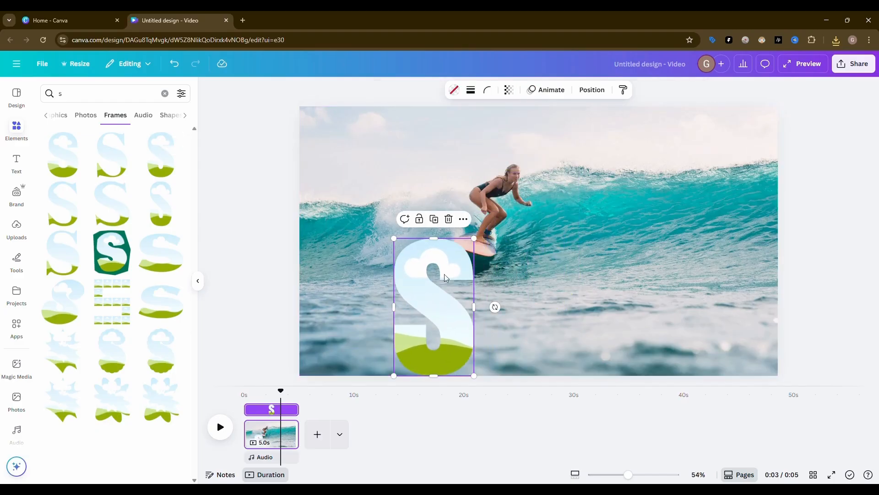
{"action": "left_click_drag", "start_coordinate": [444, 274], "coordinate": [438, 274]}
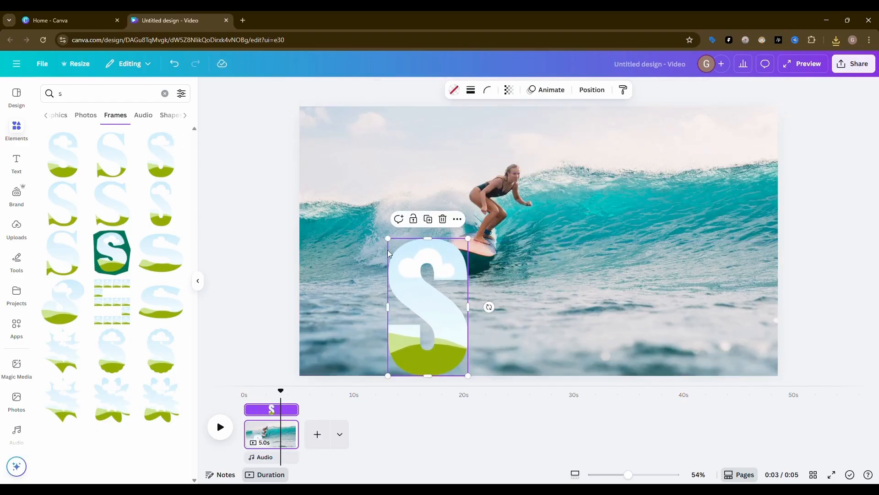
Search the frames for "u", add the bold U letter frame and align it directly beside the S
{"action": "left_click_drag", "start_coordinate": [79, 97], "coordinate": [40, 100]}
{"action": "type", "text": "u"}
{"action": "key", "text": "Return"}
{"action": "left_click", "coordinate": [63, 155]}
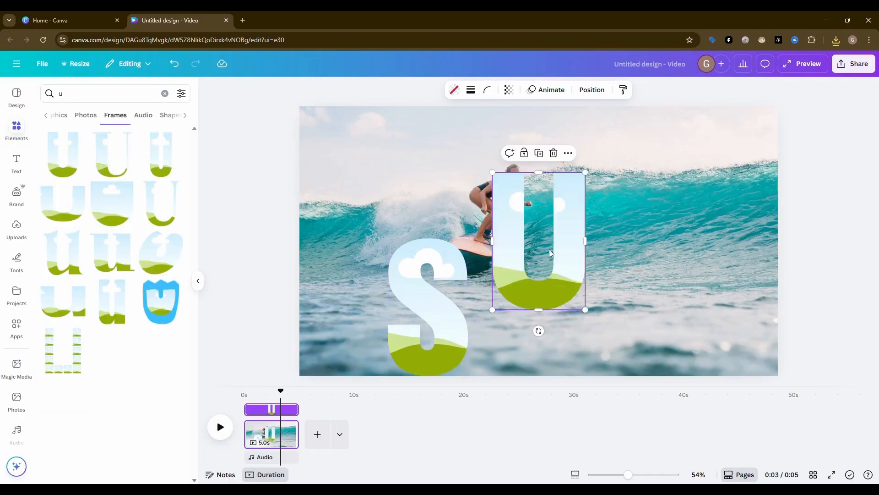
{"action": "left_click_drag", "start_coordinate": [551, 254], "coordinate": [533, 321]}
{"action": "left_click_drag", "start_coordinate": [568, 239], "coordinate": [572, 248]}
Search the frames for "r", add the bold R letter frame and align it directly beside the U
{"action": "left_click_drag", "start_coordinate": [76, 96], "coordinate": [35, 98]}
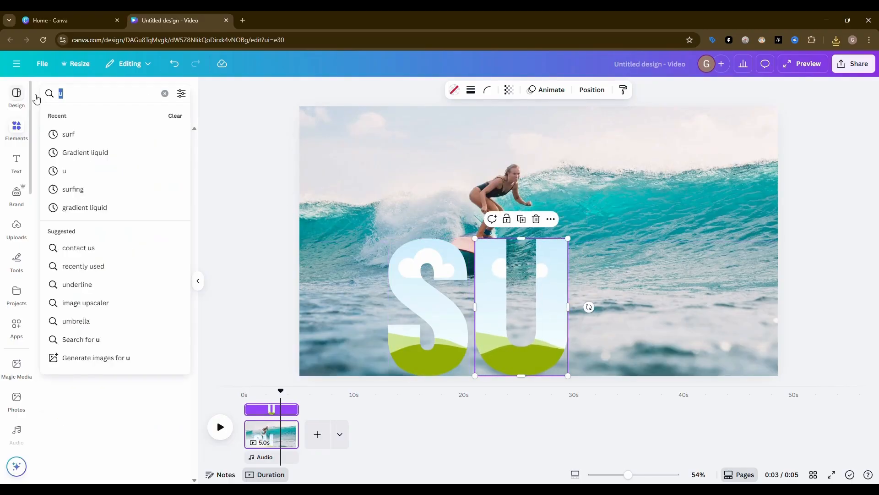
{"action": "type", "text": "r"}
{"action": "key", "text": "Return"}
{"action": "left_click", "coordinate": [157, 168]}
{"action": "left_click_drag", "start_coordinate": [537, 248], "coordinate": [625, 312]}
Search the frames for "f", add the bold F letter frame and align it beside the R to complete the word SURF
{"action": "left_click_drag", "start_coordinate": [76, 96], "coordinate": [37, 98]}
{"action": "type", "text": "f"}
{"action": "key", "text": "Return"}
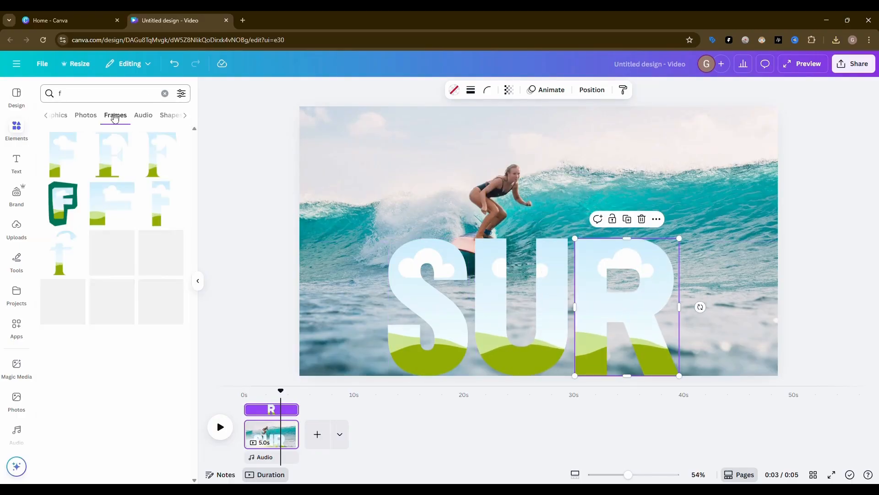
{"action": "left_click", "coordinate": [63, 155]}
{"action": "left_click_drag", "start_coordinate": [525, 236], "coordinate": [706, 300]}
Select the four letter frames together, scale them down, and position the word just below the surfboard
{"action": "left_click", "coordinate": [431, 297]}
{"action": "left_click", "coordinate": [521, 293], "text": "shift"}
{"action": "left_click", "coordinate": [630, 284], "text": "shift"}
{"action": "left_click", "coordinate": [708, 288], "text": "shift"}
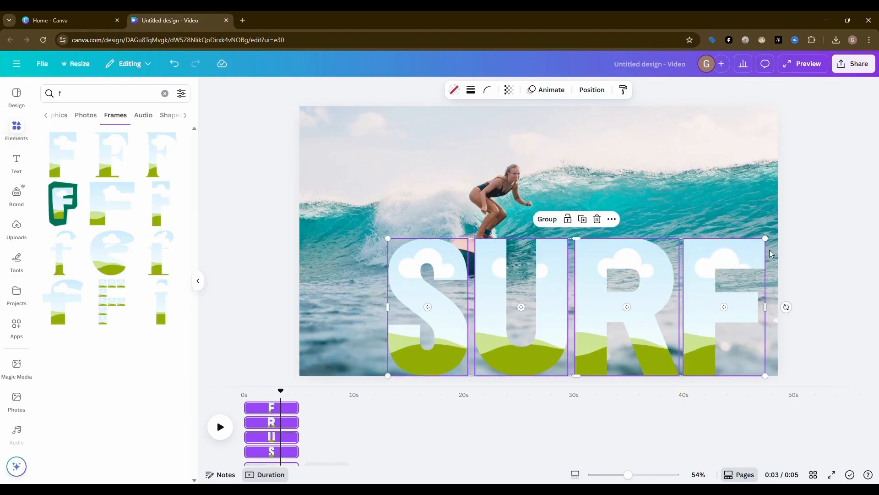
{"action": "left_click_drag", "start_coordinate": [765, 238], "coordinate": [742, 259]}
{"action": "left_click_drag", "start_coordinate": [647, 310], "coordinate": [642, 302]}
{"action": "left_click_drag", "start_coordinate": [730, 242], "coordinate": [702, 252]}
{"action": "left_click_drag", "start_coordinate": [647, 290], "coordinate": [657, 280]}
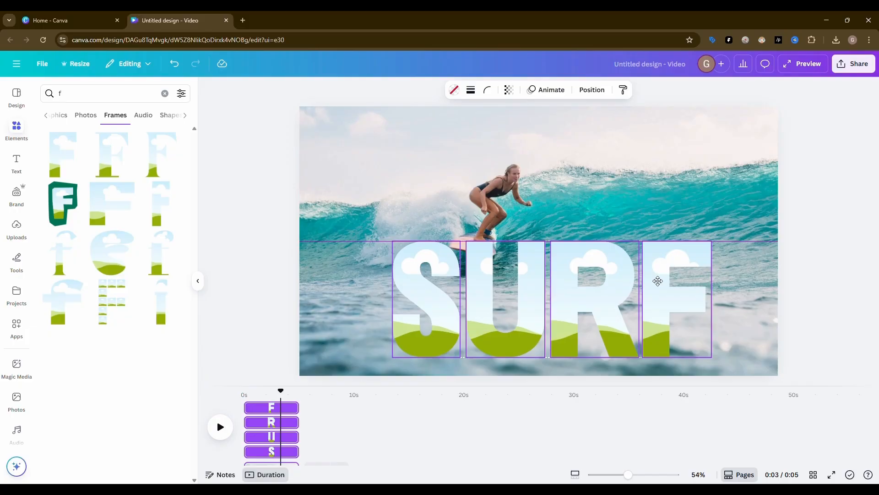
Insert the downloaded MP4 video onto the page and fill the S, U, R and F letter frames with copies of it
{"action": "left_click", "coordinate": [647, 230]}
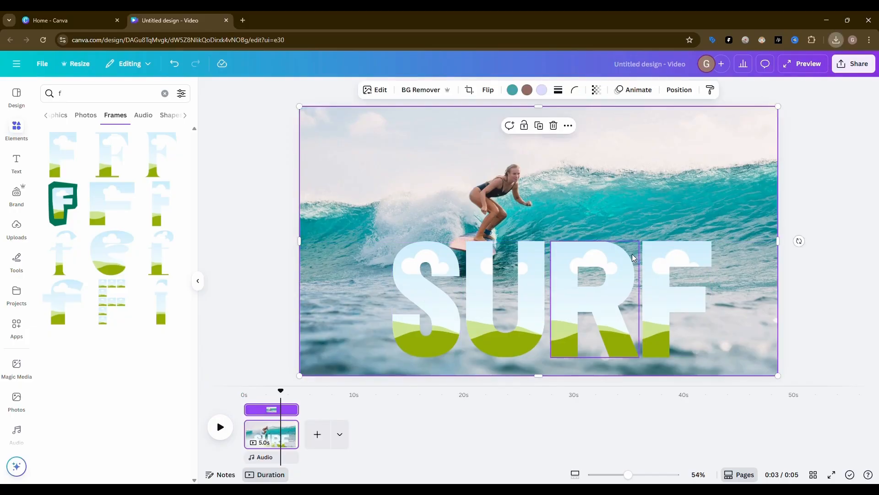
{"action": "key", "text": "ctrl+v"}
{"action": "left_click", "coordinate": [819, 324]}
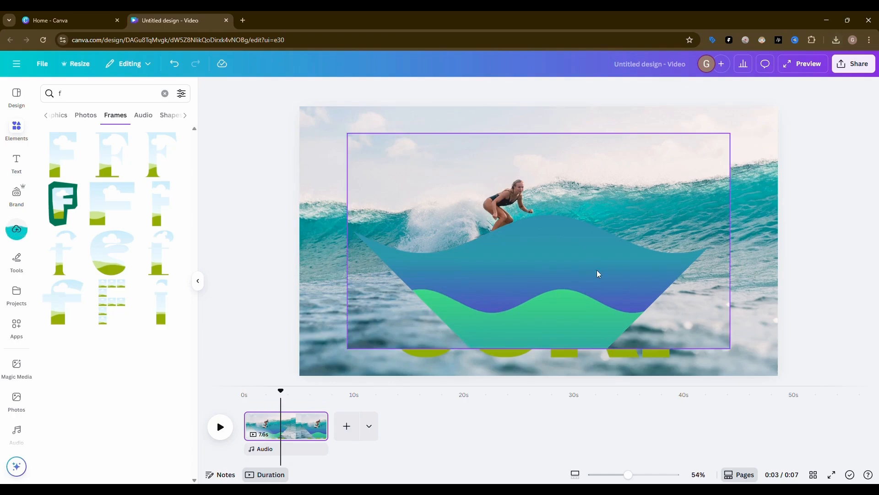
{"action": "left_click_drag", "start_coordinate": [597, 274], "coordinate": [585, 215]}
{"action": "left_click", "coordinate": [521, 312]}
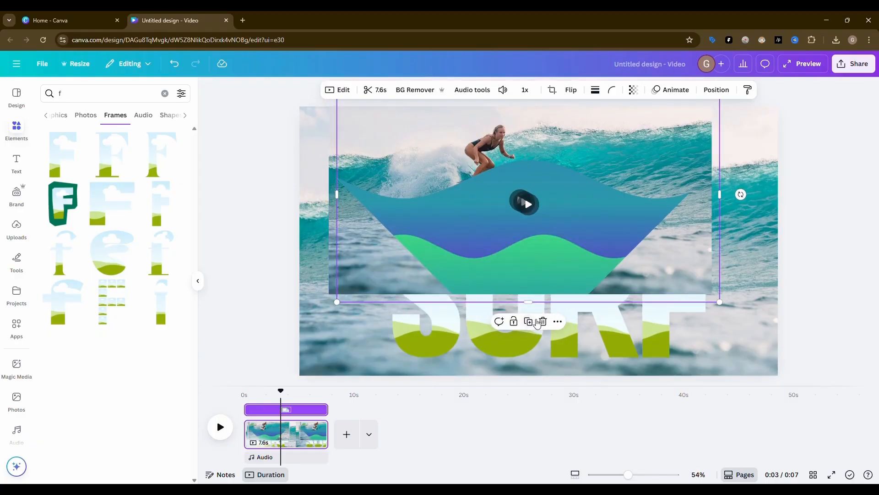
{"action": "left_click_drag", "start_coordinate": [525, 237], "coordinate": [518, 284]}
Enlarge the video crop inside the S letter frame so the clip spans the whole page and matches the background photo
{"action": "left_click", "coordinate": [429, 287]}
{"action": "double_click", "coordinate": [430, 286]}
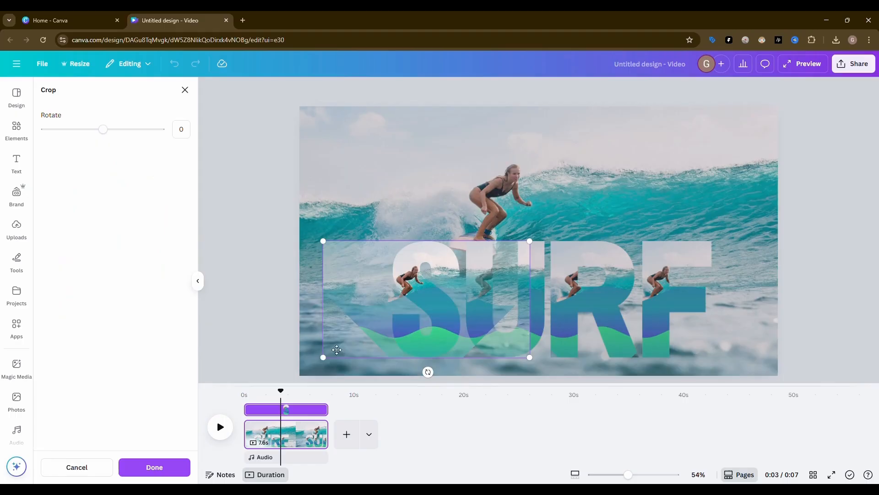
{"action": "left_click_drag", "start_coordinate": [323, 357], "coordinate": [306, 376]}
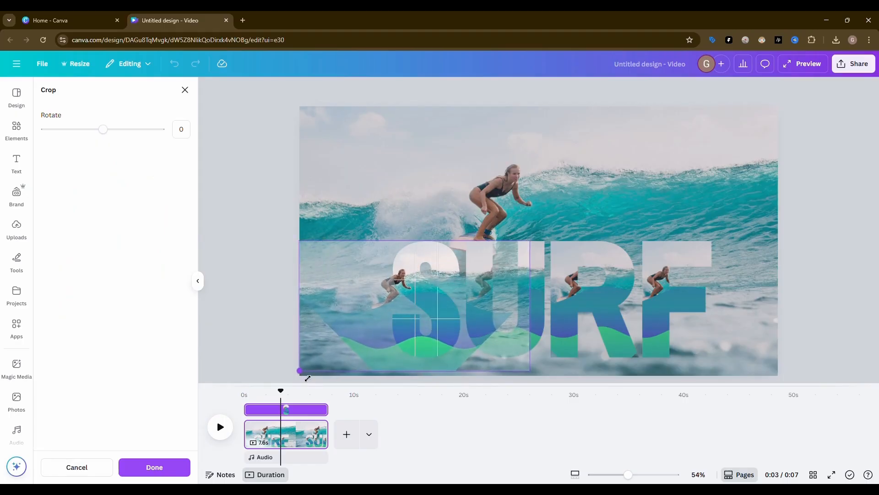
{"action": "left_click_drag", "start_coordinate": [530, 375], "coordinate": [538, 379]}
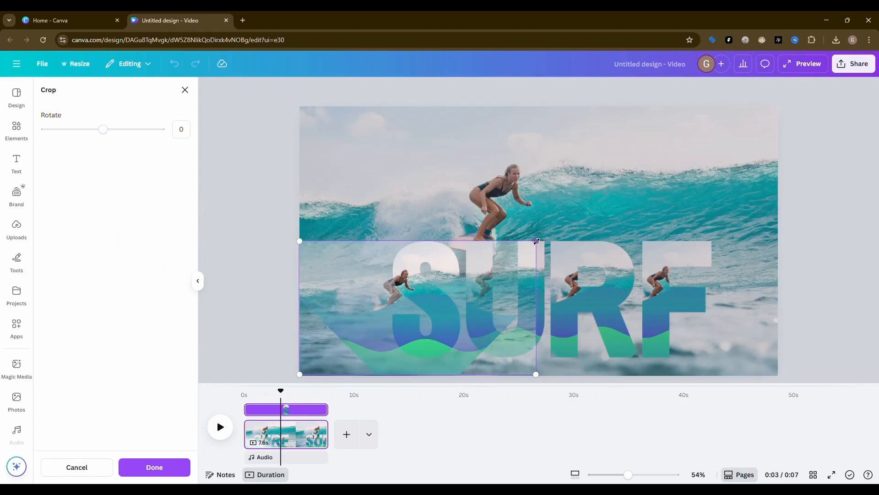
{"action": "left_click_drag", "start_coordinate": [537, 241], "coordinate": [789, 128]}
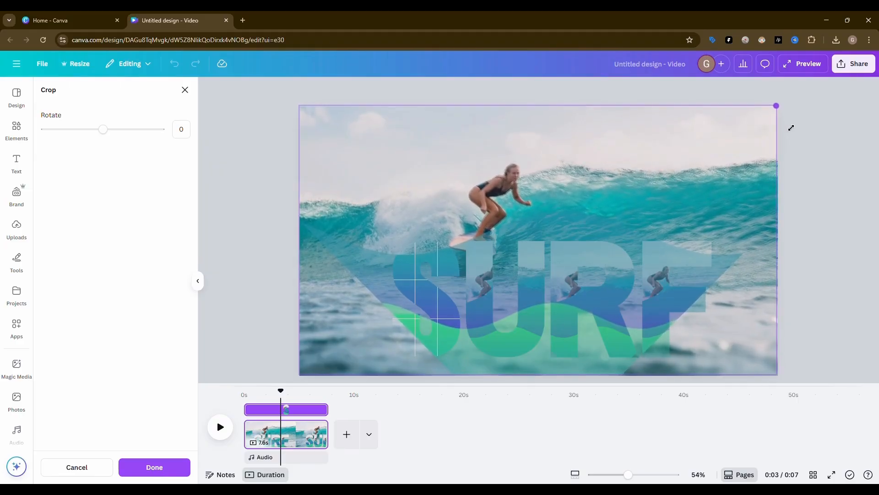
{"action": "left_click_drag", "start_coordinate": [303, 112], "coordinate": [306, 113]}
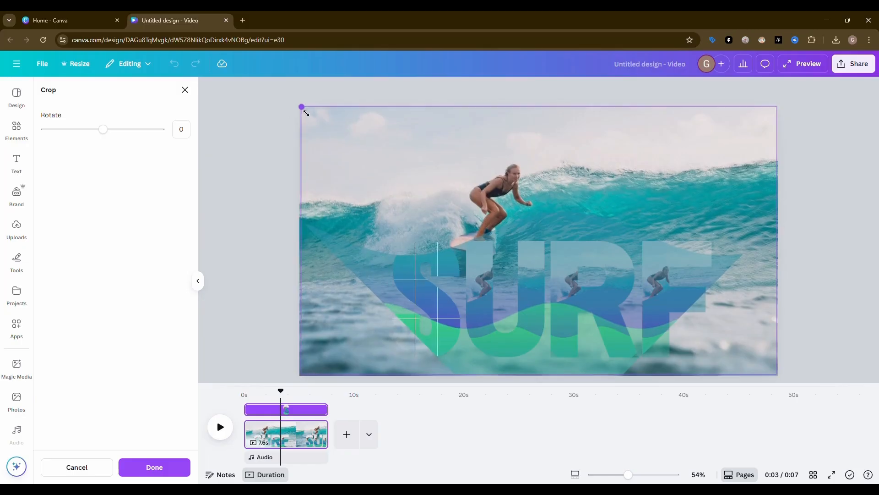
{"action": "left_click", "coordinate": [813, 254]}
Enlarge the video crop inside the U letter frame to the full page area so its wave lines up with the S
{"action": "left_click", "coordinate": [509, 283]}
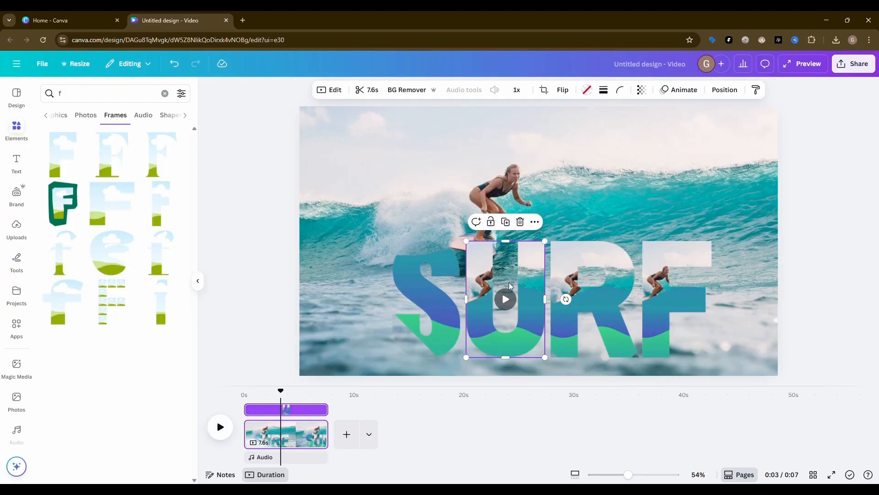
{"action": "double_click", "coordinate": [541, 259]}
{"action": "left_click_drag", "start_coordinate": [609, 241], "coordinate": [794, 174]}
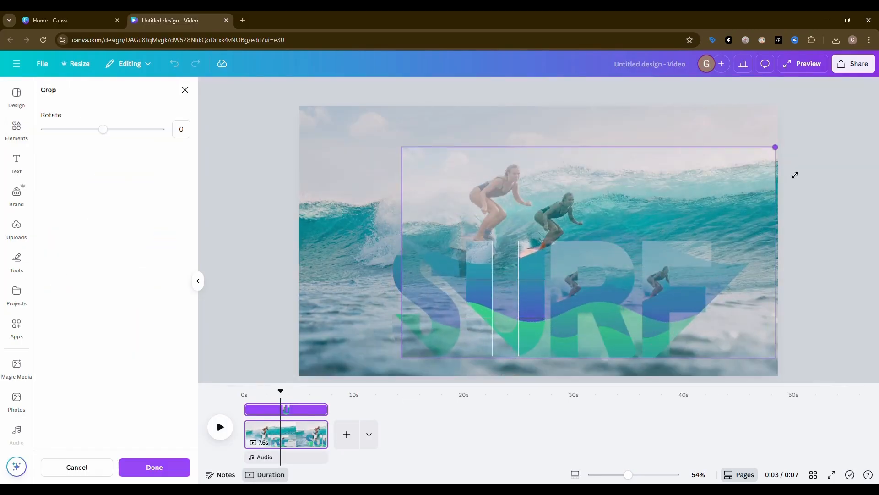
{"action": "left_click_drag", "start_coordinate": [411, 150], "coordinate": [334, 110]}
{"action": "left_click_drag", "start_coordinate": [333, 357], "coordinate": [304, 379]}
{"action": "left_click_drag", "start_coordinate": [781, 378], "coordinate": [787, 378]}
{"action": "left_click_drag", "start_coordinate": [305, 113], "coordinate": [306, 111]}
{"action": "left_click", "coordinate": [807, 131]}
Enlarge the video crop inside the R letter frame to the full page area so its wave continues from the U
{"action": "double_click", "coordinate": [585, 259]}
{"action": "left_click_drag", "start_coordinate": [698, 241], "coordinate": [787, 209]}
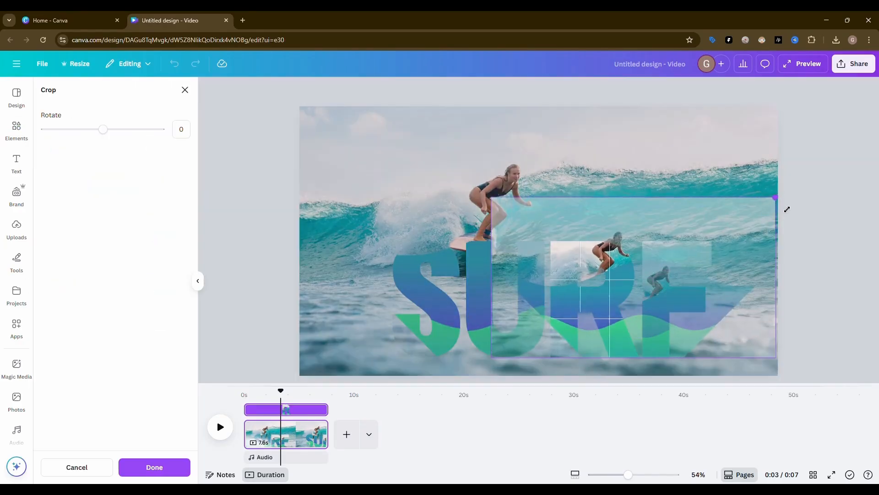
{"action": "left_click_drag", "start_coordinate": [501, 363], "coordinate": [458, 375]}
{"action": "left_click_drag", "start_coordinate": [463, 196], "coordinate": [288, 138]}
{"action": "left_click", "coordinate": [814, 227]}
Enlarge the video crop inside the F letter frame to the full page area, undoing the accidental resize of the frame itself
{"action": "left_click", "coordinate": [682, 300]}
{"action": "left_click_drag", "start_coordinate": [712, 241], "coordinate": [740, 235]}
{"action": "key", "text": "ctrl+z"}
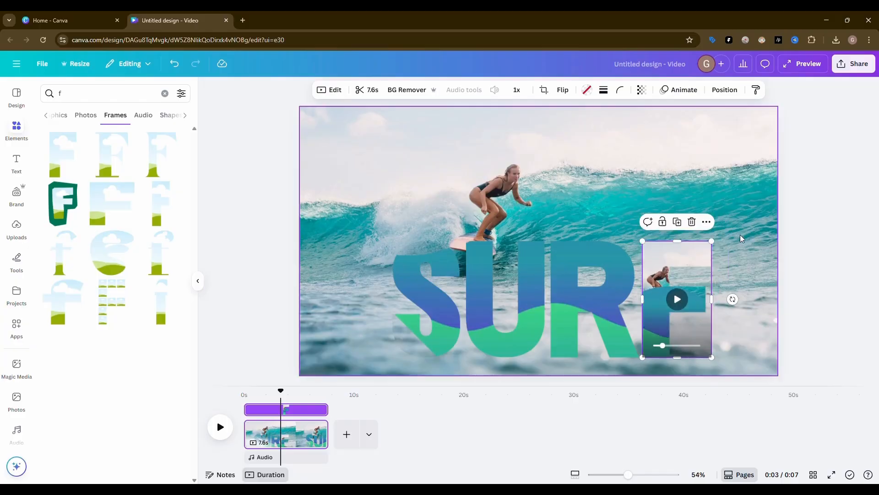
{"action": "double_click", "coordinate": [684, 280]}
{"action": "left_click_drag", "start_coordinate": [573, 357], "coordinate": [541, 376]}
{"action": "left_click_drag", "start_coordinate": [541, 241], "coordinate": [297, 131]}
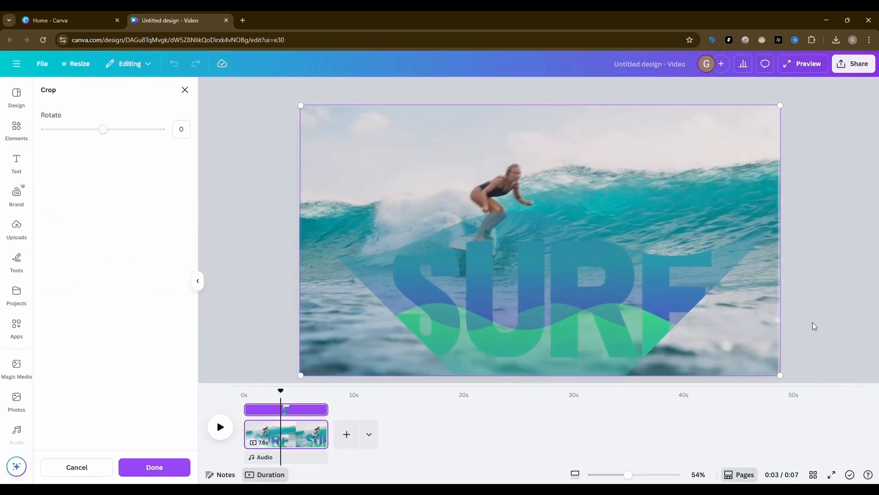
{"action": "left_click_drag", "start_coordinate": [780, 105], "coordinate": [779, 108]}
{"action": "left_click", "coordinate": [830, 148]}
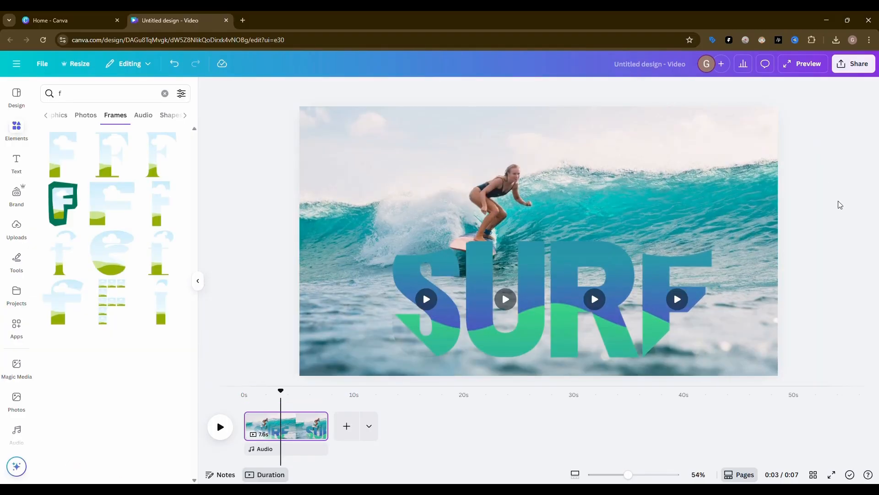
Give the S letter frame a solid white outline with a stroke weight of 15
{"action": "left_click", "coordinate": [430, 271]}
{"action": "left_click", "coordinate": [603, 89]}
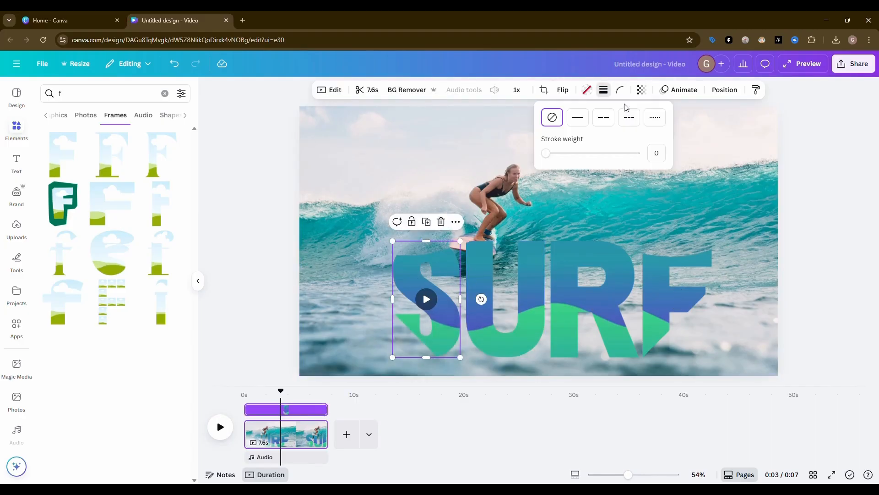
{"action": "left_click", "coordinate": [589, 122]}
{"action": "left_click_drag", "start_coordinate": [558, 158], "coordinate": [563, 159]}
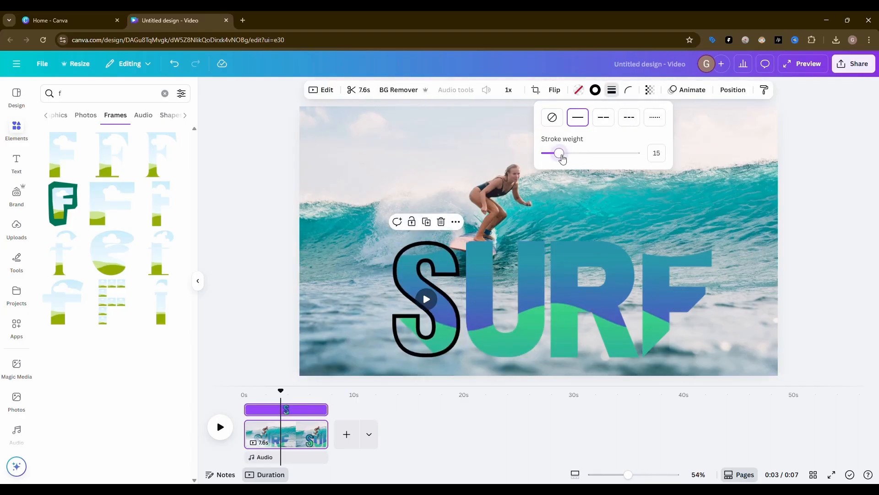
{"action": "left_click", "coordinate": [595, 90]}
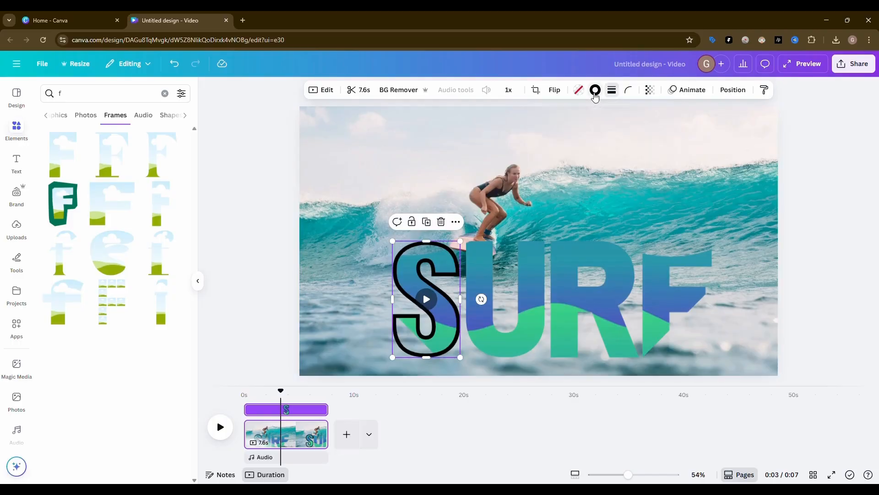
{"action": "left_click", "coordinate": [91, 157]}
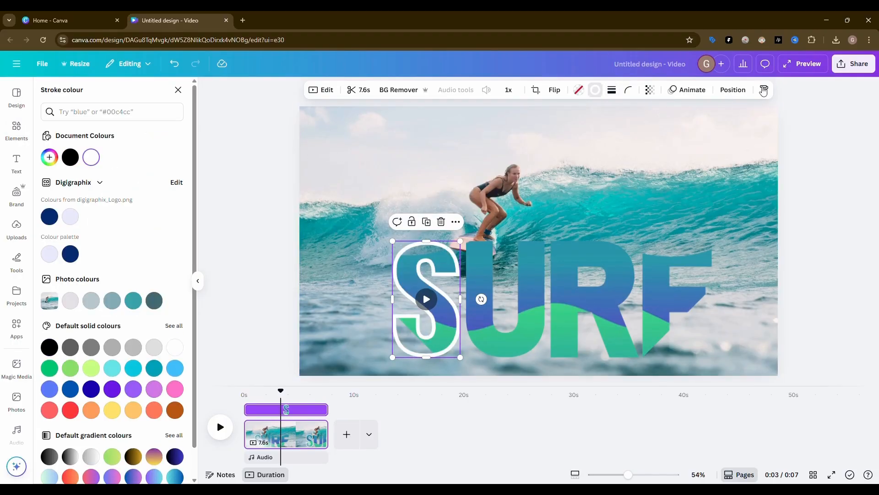
Copy the white outline style of the S to the U, R and F letter frames and preview the video
{"action": "left_click", "coordinate": [495, 294]}
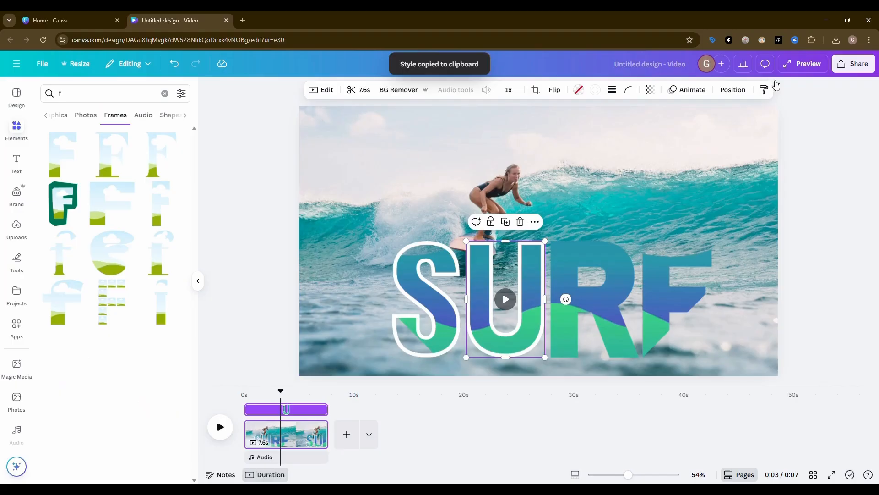
{"action": "left_click", "coordinate": [764, 90]}
{"action": "left_click", "coordinate": [629, 252]}
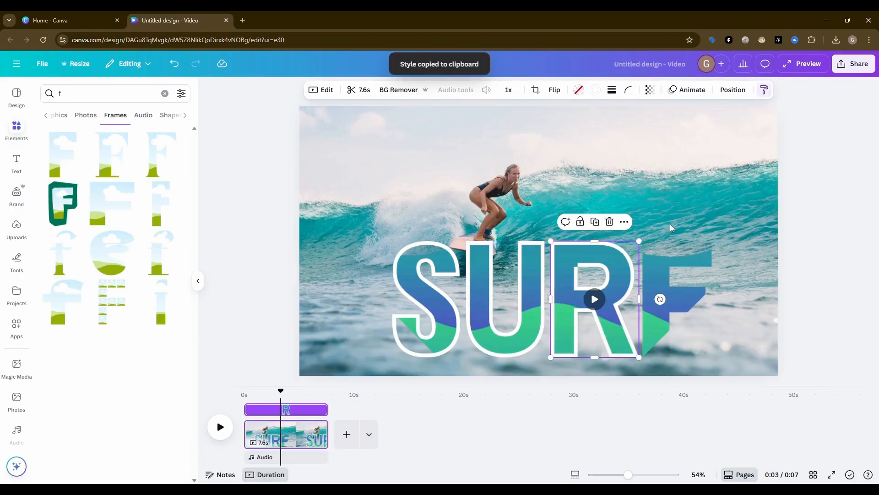
{"action": "left_click", "coordinate": [684, 258]}
{"action": "left_click", "coordinate": [801, 225]}
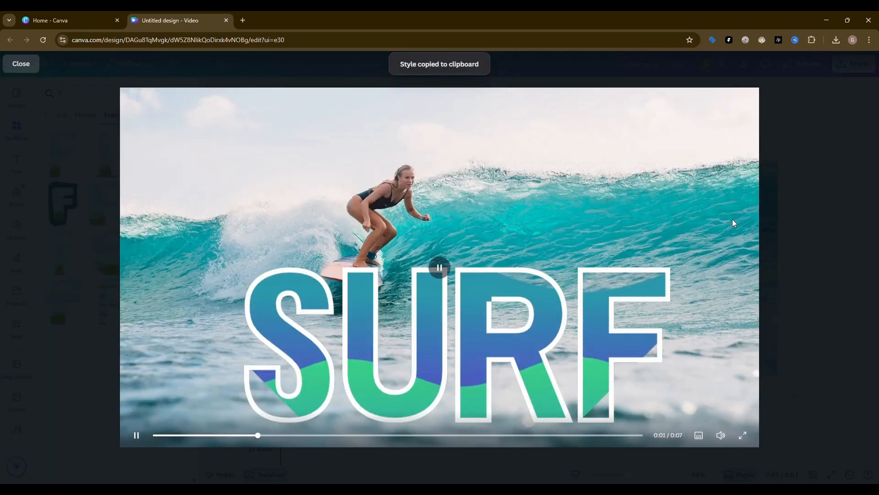
{"action": "left_click", "coordinate": [817, 128]}
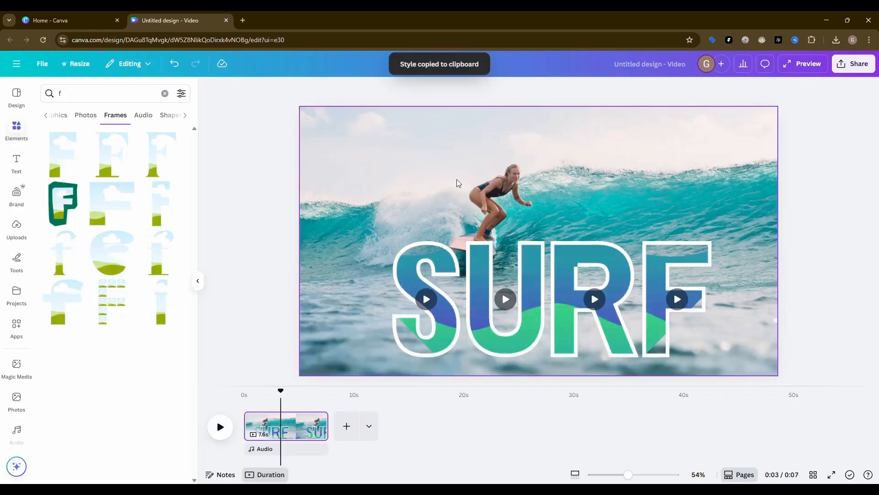
Apply the Photo Flow animation on enter to the background surfer photo and reduce its intensity to about a quarter
{"action": "left_click", "coordinate": [573, 172]}
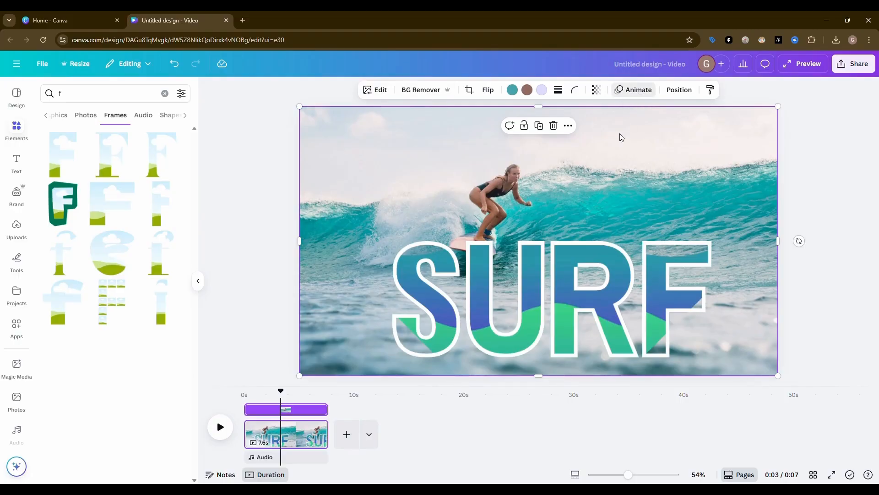
{"action": "scroll", "coordinate": [139, 277], "scroll_direction": "down", "scroll_amount": 10}
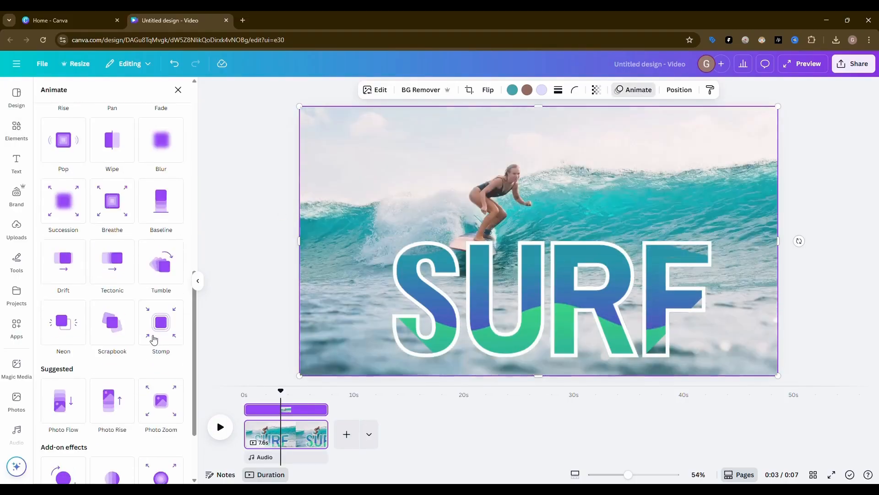
{"action": "left_click", "coordinate": [65, 322]}
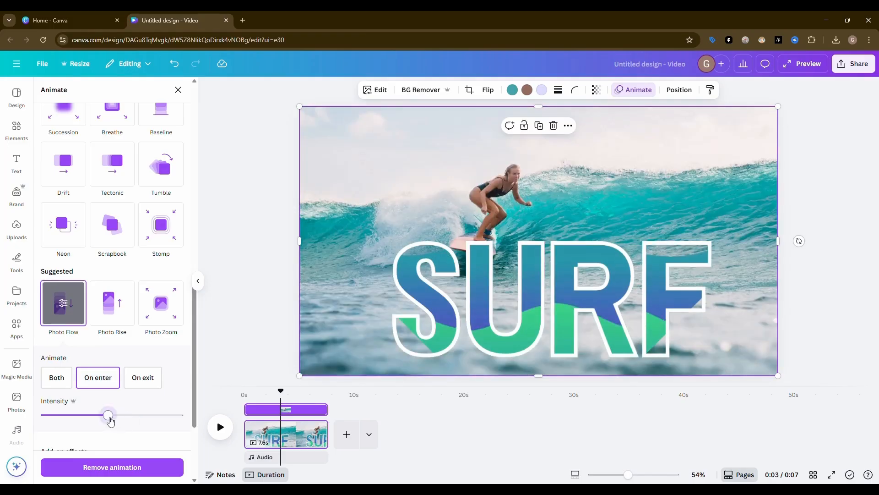
{"action": "left_click_drag", "start_coordinate": [87, 421], "coordinate": [81, 421]}
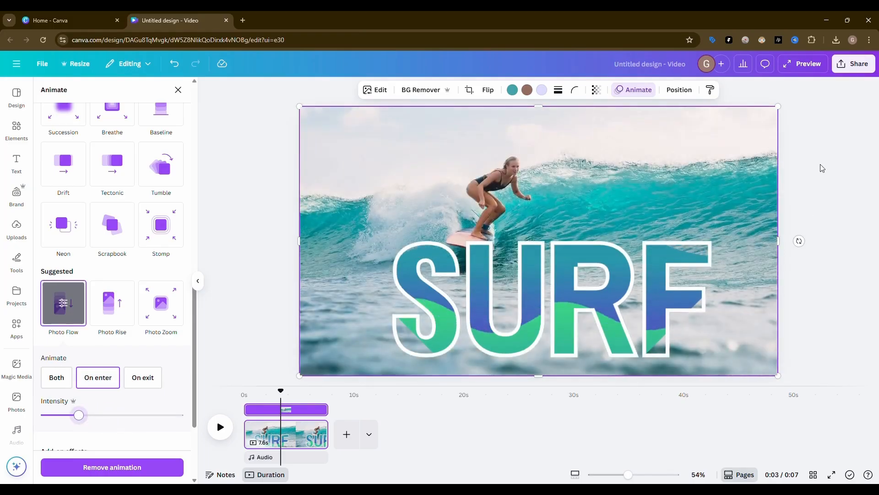
{"action": "key", "text": "f"}
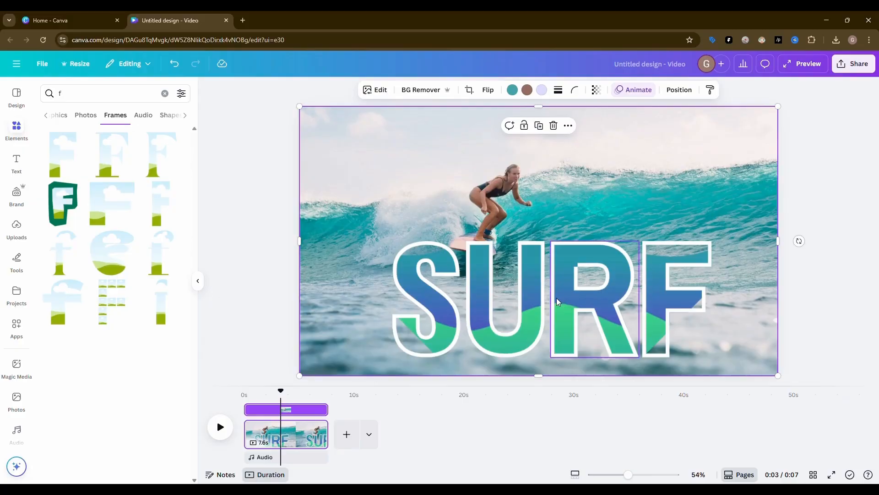
Create a custom animation for the S letter frame by tracing an up-and-down bobbing path around its original position
{"action": "left_click", "coordinate": [426, 283]}
{"action": "left_click", "coordinate": [689, 90]}
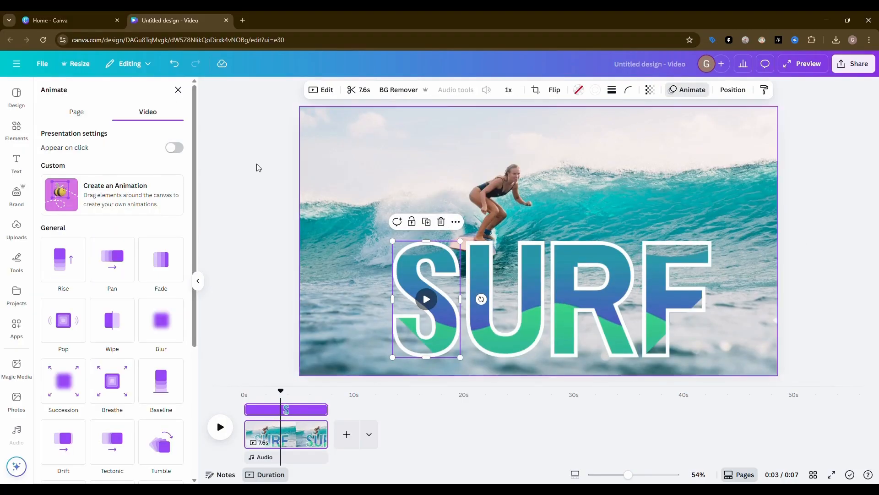
{"action": "left_click", "coordinate": [99, 205]}
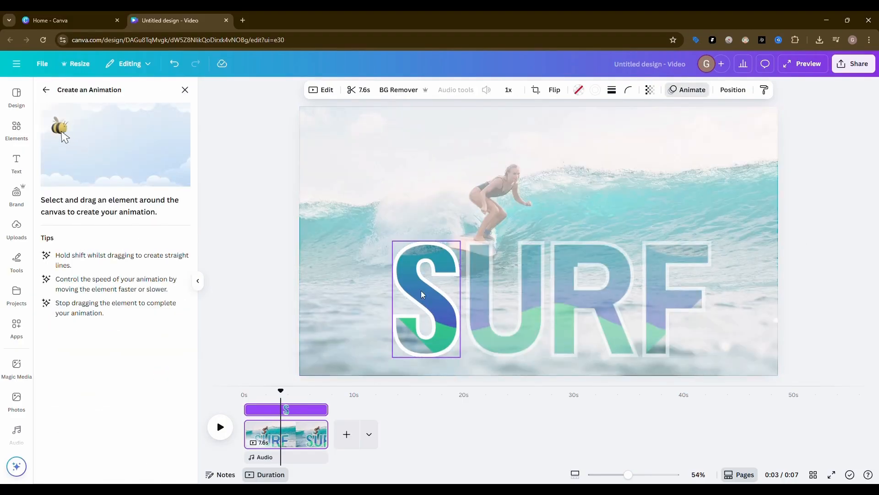
{"action": "mouse_move", "coordinate": [423, 295]}
{"action": "left_mouse_down"}
{"action": "mouse_move", "coordinate": [421, 265]}
{"action": "mouse_move", "coordinate": [421, 315]}
{"action": "mouse_move", "coordinate": [424, 298]}
{"action": "left_mouse_up"}
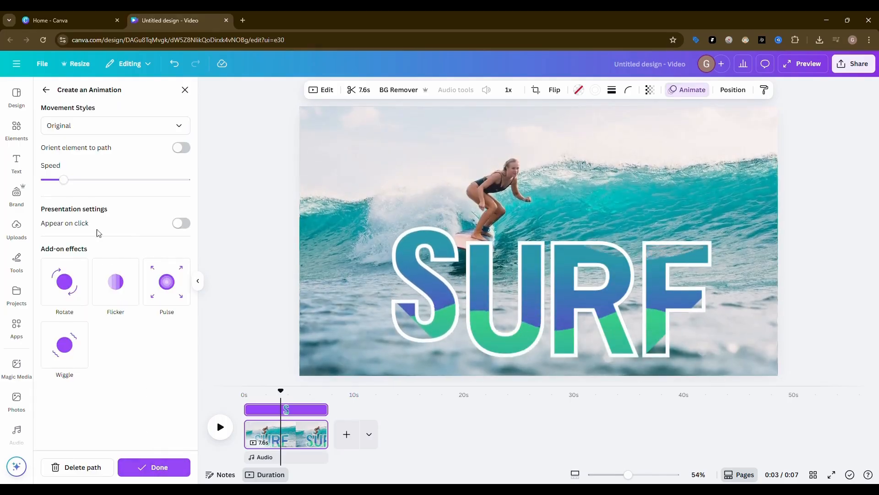
Try the Smooth movement style on the S's custom animation and set it to Steady
{"action": "left_click", "coordinate": [114, 125]}
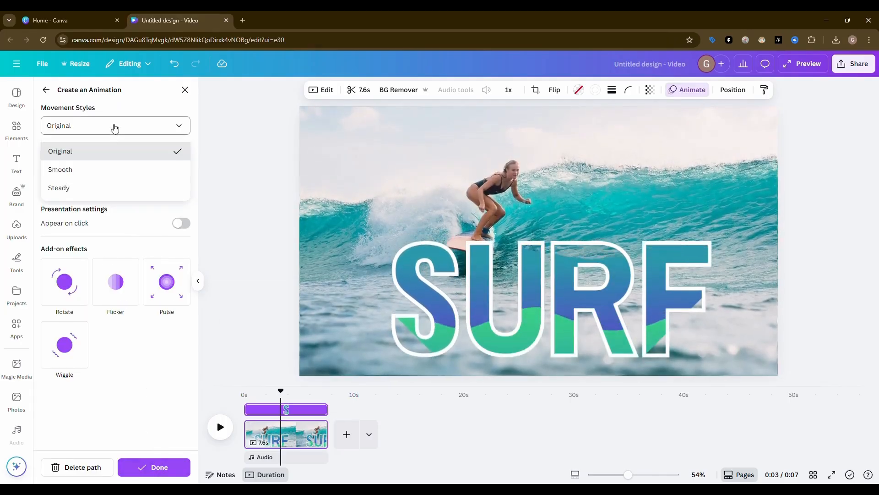
{"action": "left_click", "coordinate": [98, 170]}
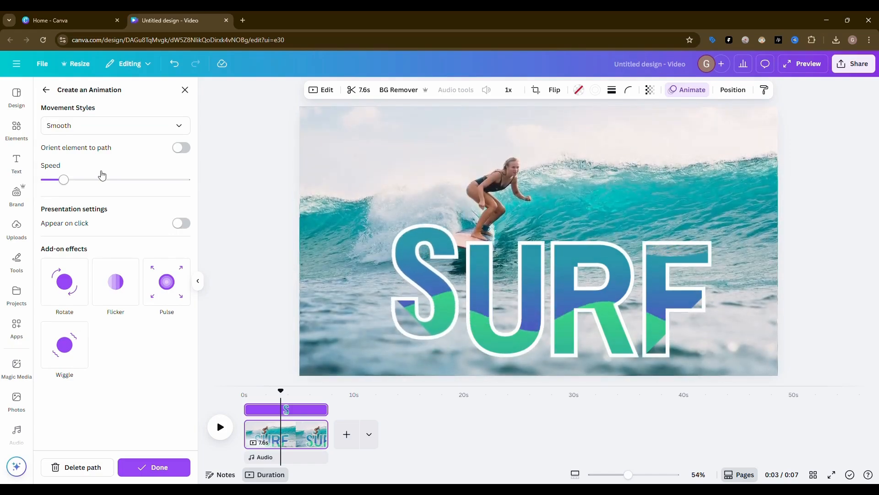
{"action": "left_click", "coordinate": [111, 127]}
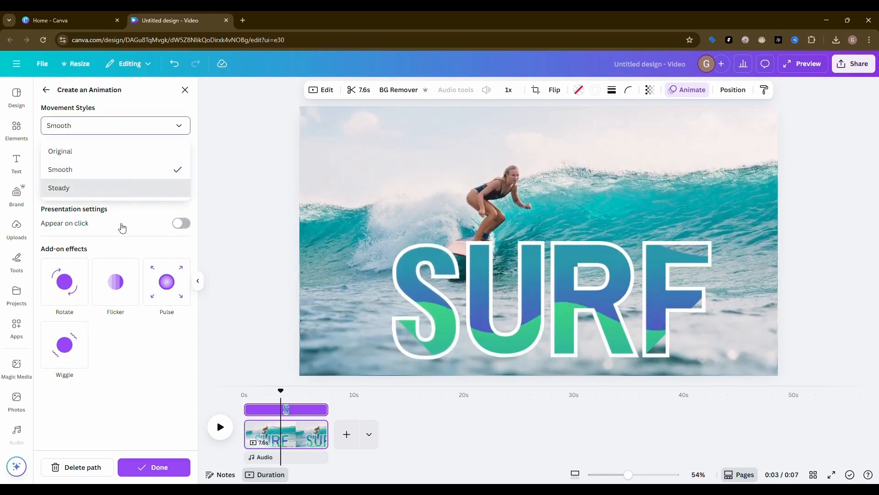
{"action": "left_click", "coordinate": [115, 192]}
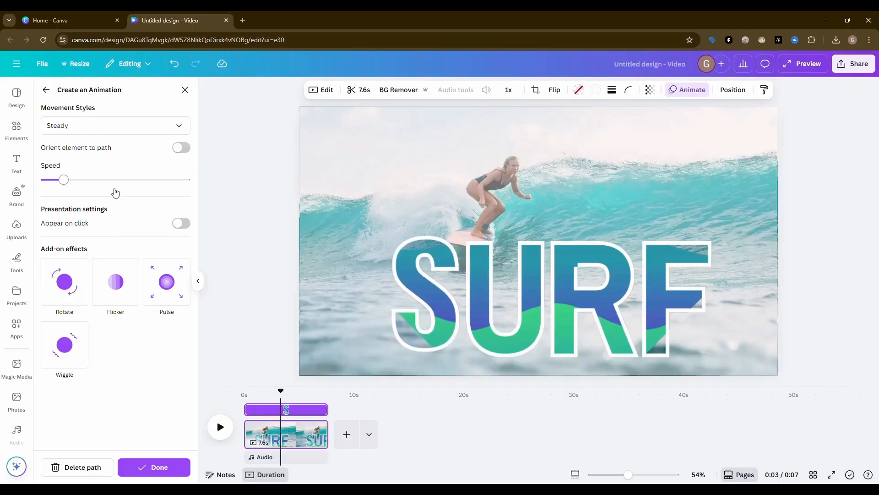
{"action": "left_click", "coordinate": [130, 123]}
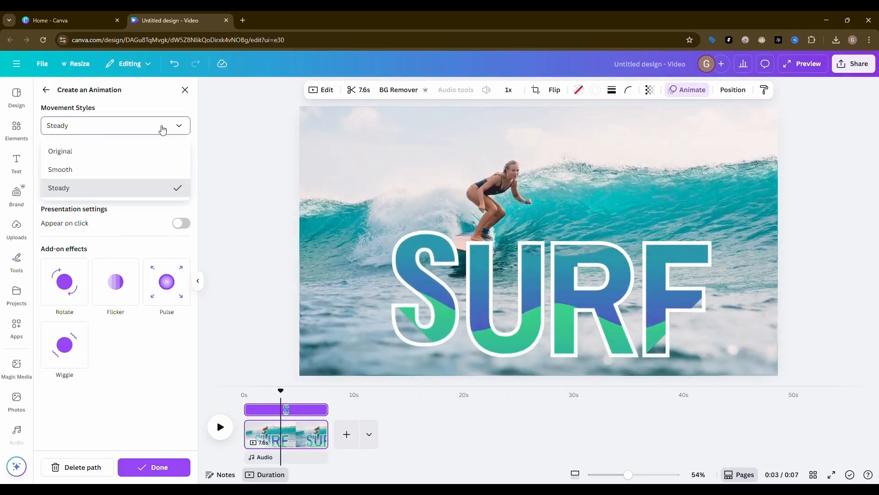
{"action": "left_click", "coordinate": [252, 220]}
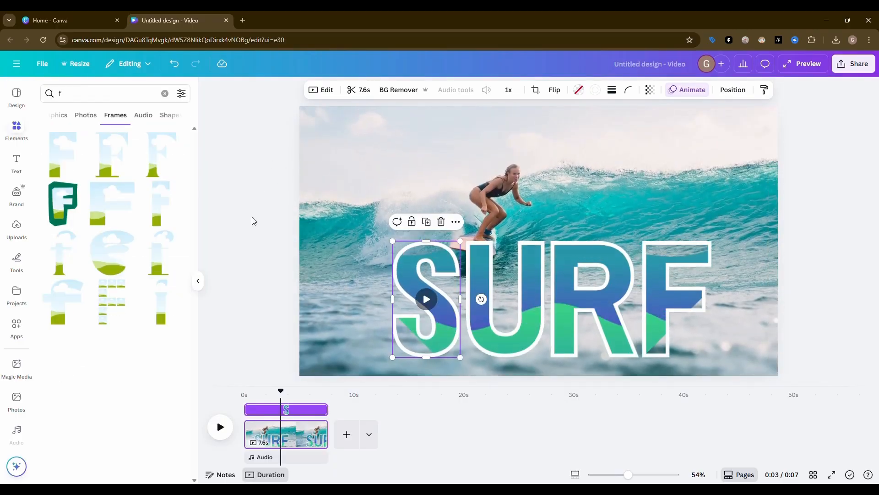
Create a custom animation for the U letter frame by tracing an up-and-down bobbing path around its original position
{"action": "left_click", "coordinate": [508, 288]}
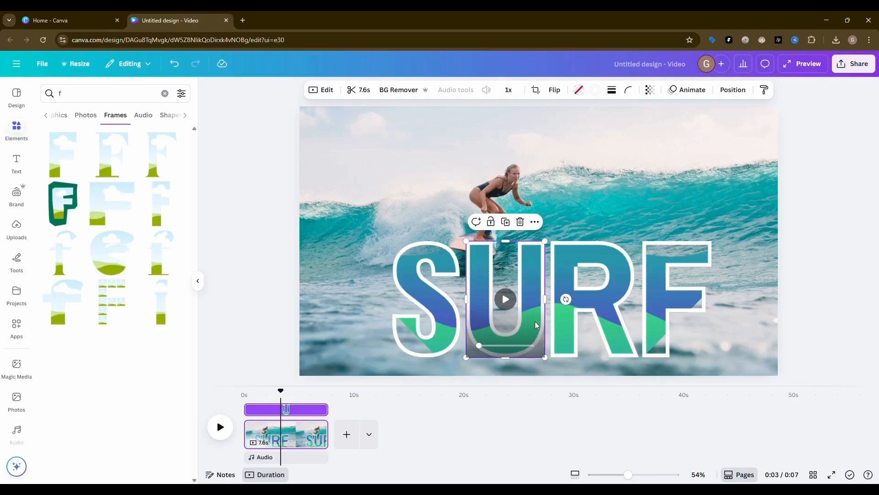
{"action": "left_click", "coordinate": [696, 90]}
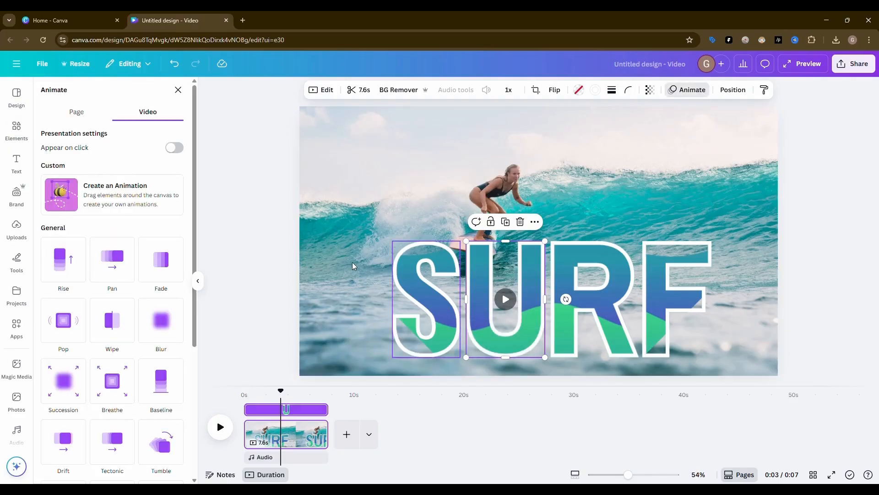
{"action": "left_click", "coordinate": [126, 196]}
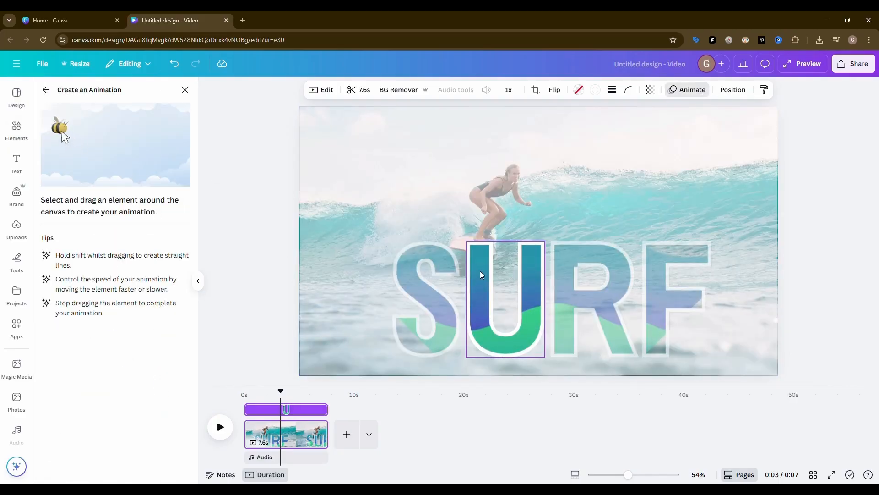
{"action": "mouse_move", "coordinate": [478, 272]}
{"action": "left_mouse_down"}
{"action": "mouse_move", "coordinate": [477, 300]}
{"action": "mouse_move", "coordinate": [477, 233]}
{"action": "mouse_move", "coordinate": [478, 272]}
{"action": "left_mouse_up"}
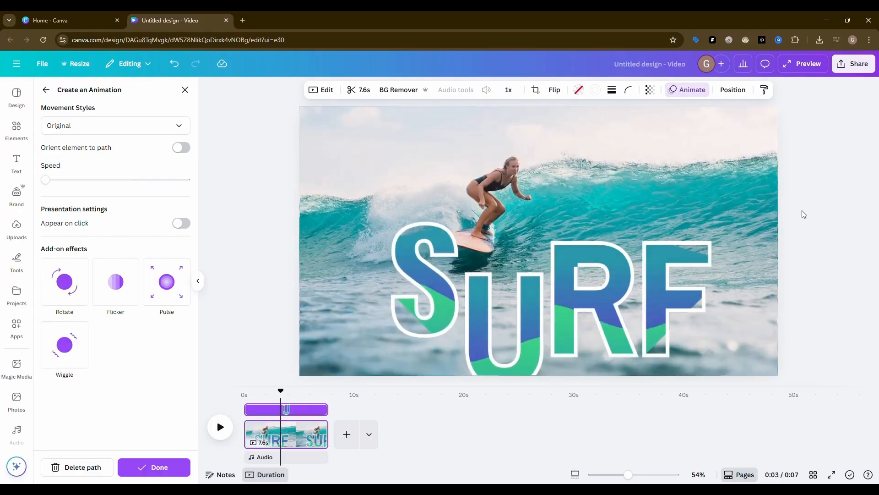
{"action": "left_click", "coordinate": [801, 211]}
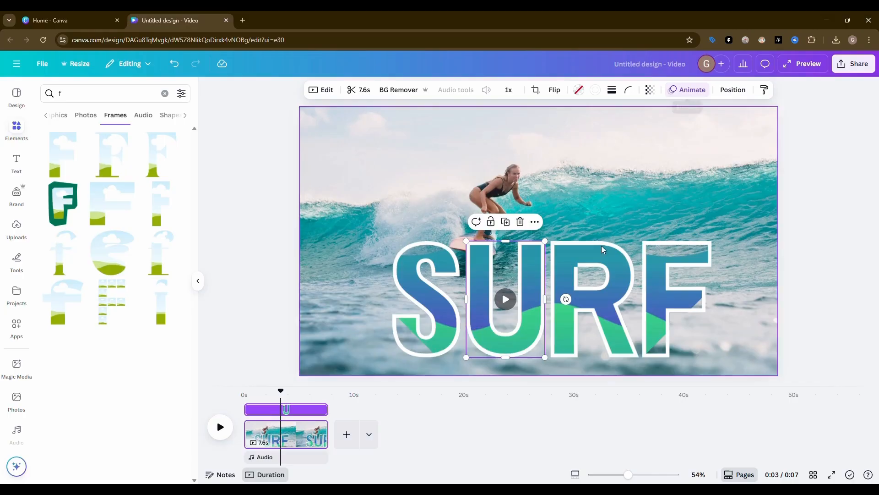
Set the U's custom animation to the Steady movement style and raise its speed to about an eighth of the range
{"action": "left_click", "coordinate": [688, 90]}
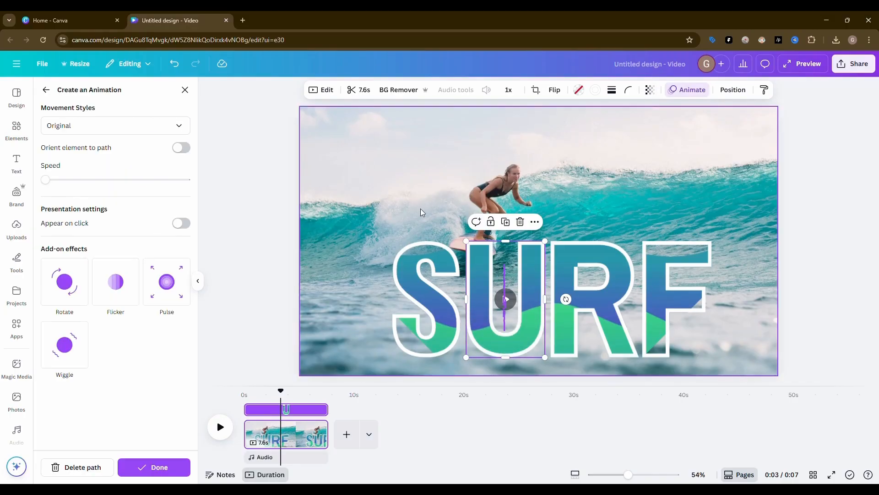
{"action": "left_click", "coordinate": [97, 128]}
{"action": "left_click", "coordinate": [88, 190]}
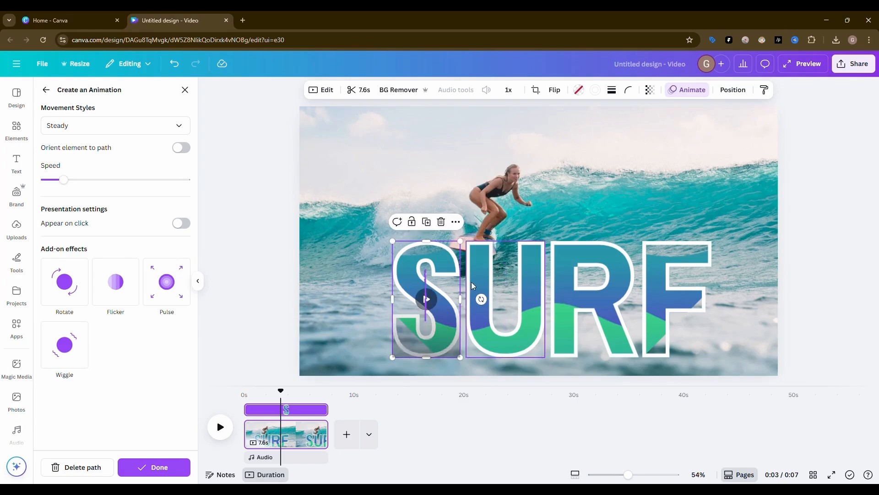
{"action": "left_click_drag", "start_coordinate": [54, 181], "coordinate": [60, 180]}
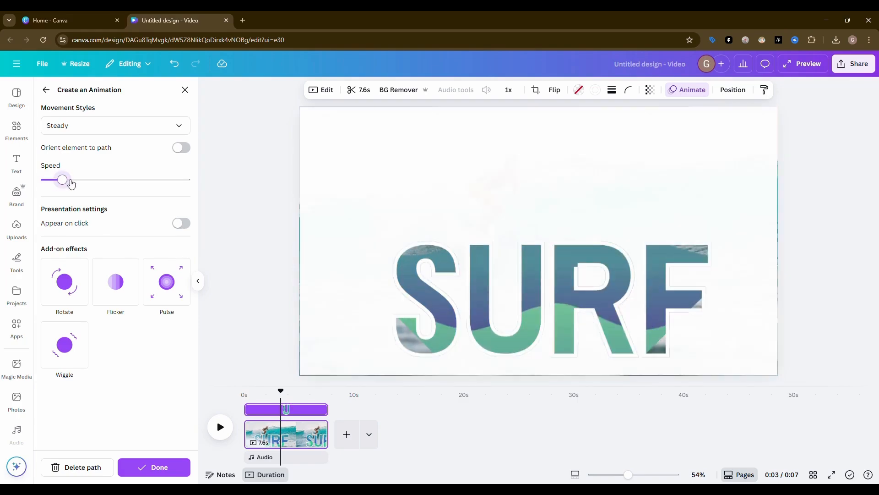
Create an up-and-down bobbing custom animation for the R letter frame with Steady movement at about a sixth of the speed range
{"action": "left_click", "coordinate": [613, 286]}
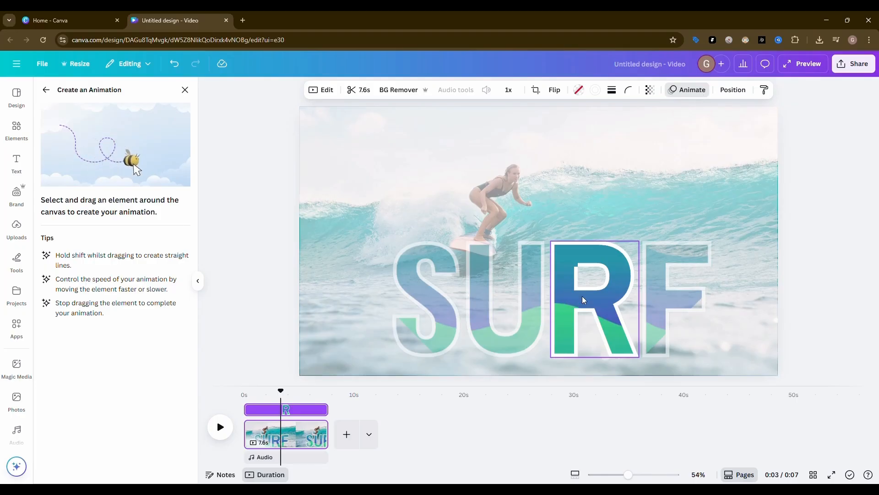
{"action": "mouse_move", "coordinate": [580, 296]}
{"action": "left_mouse_down"}
{"action": "mouse_move", "coordinate": [577, 260]}
{"action": "mouse_move", "coordinate": [581, 324]}
{"action": "mouse_move", "coordinate": [579, 295]}
{"action": "left_mouse_up"}
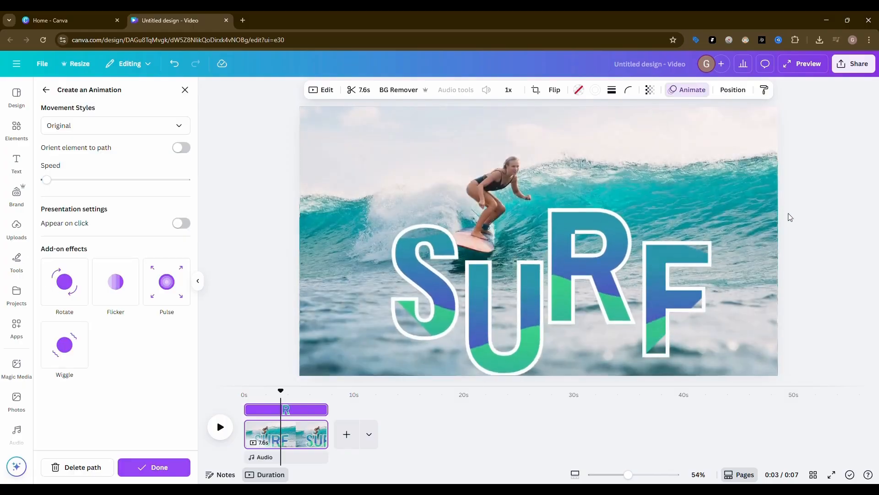
{"action": "left_click", "coordinate": [118, 125]}
{"action": "left_click", "coordinate": [63, 187]}
{"action": "left_click", "coordinate": [65, 179]}
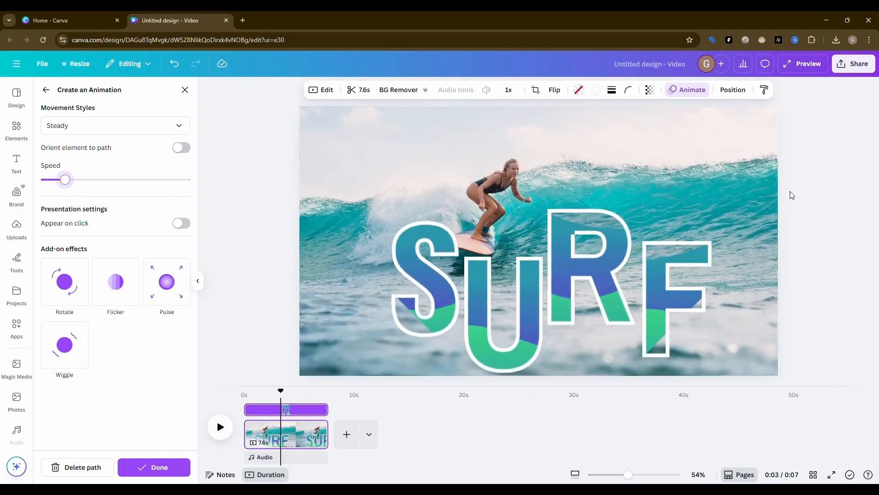
{"action": "left_click", "coordinate": [179, 474]}
Create a custom animation for the F letter frame by tracing an up-and-down bobbing path around its original position
{"action": "left_click", "coordinate": [673, 321]}
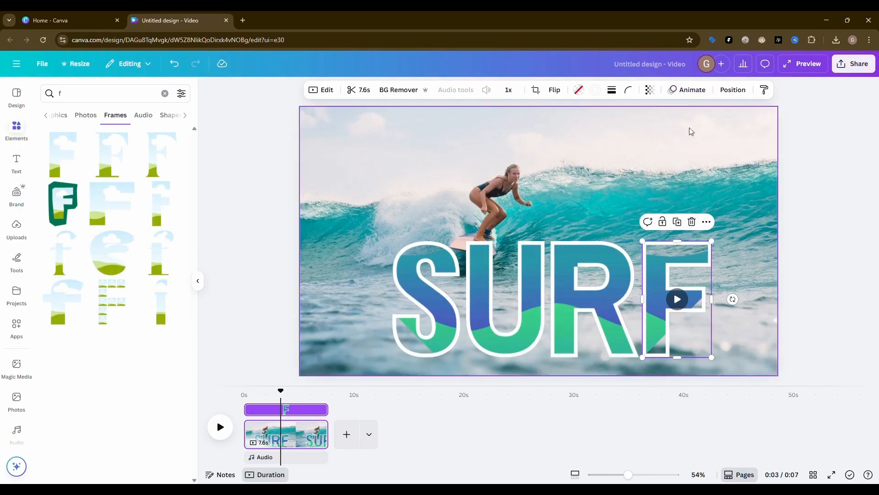
{"action": "left_click", "coordinate": [687, 90]}
{"action": "left_click", "coordinate": [96, 213]}
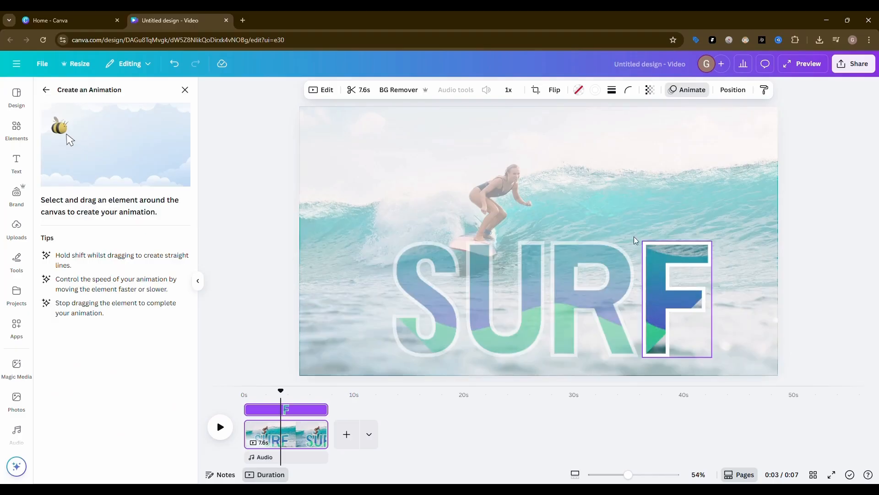
{"action": "mouse_move", "coordinate": [662, 263]}
{"action": "left_mouse_down"}
{"action": "mouse_move", "coordinate": [665, 294]}
{"action": "mouse_move", "coordinate": [664, 237]}
{"action": "mouse_move", "coordinate": [664, 264]}
{"action": "left_mouse_up"}
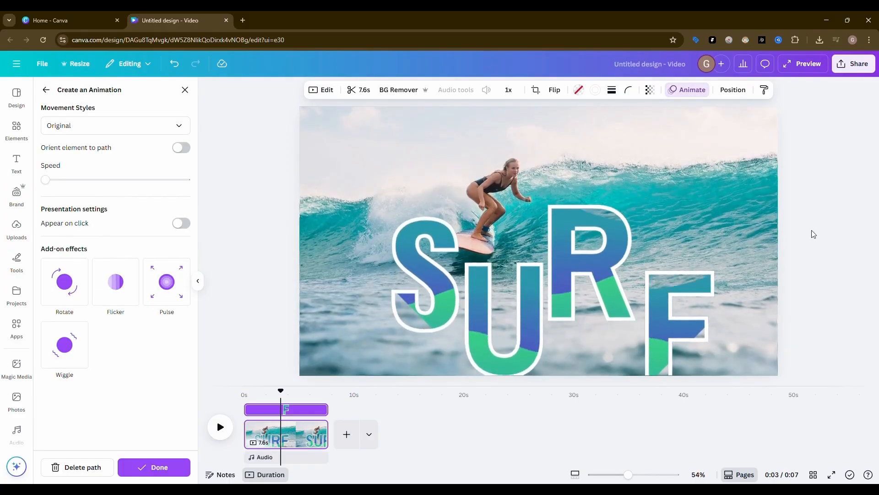
Set the F's custom animation to Steady at about an eighth of the speed range and preview the whole video
{"action": "left_click", "coordinate": [105, 125]}
{"action": "left_click", "coordinate": [80, 192]}
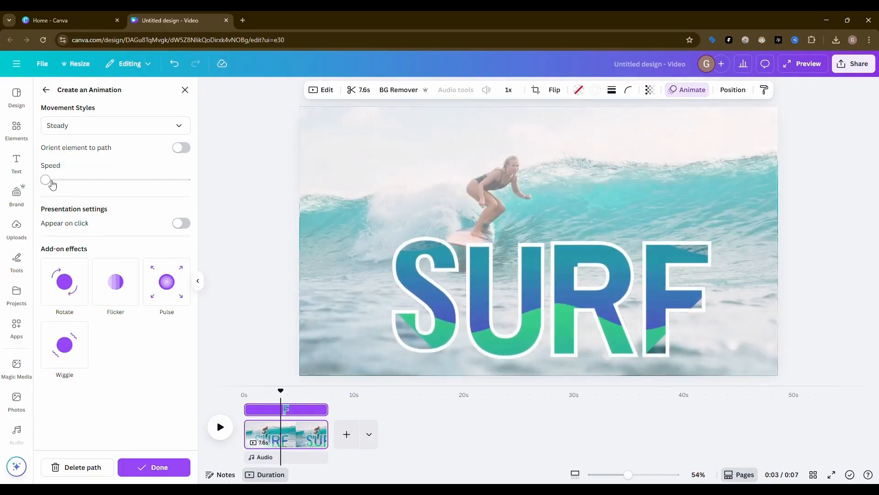
{"action": "left_click_drag", "start_coordinate": [50, 179], "coordinate": [65, 179]}
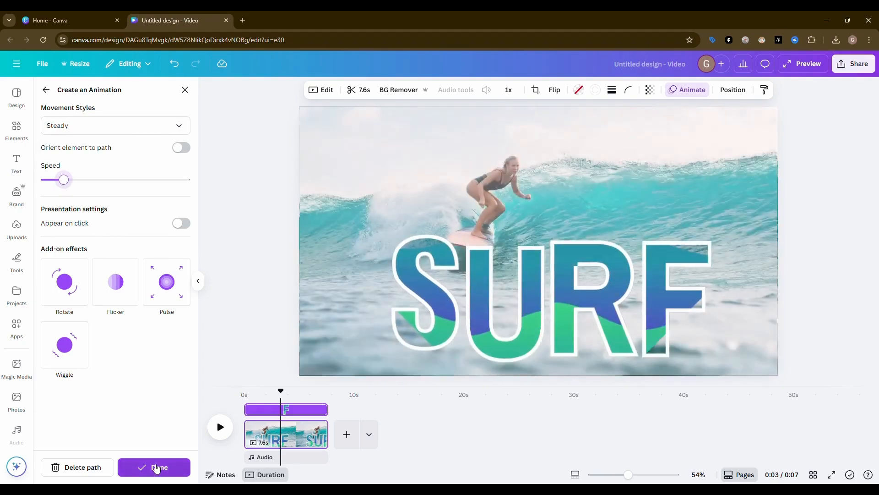
{"action": "left_click", "coordinate": [153, 467]}
{"action": "left_click", "coordinate": [798, 238]}
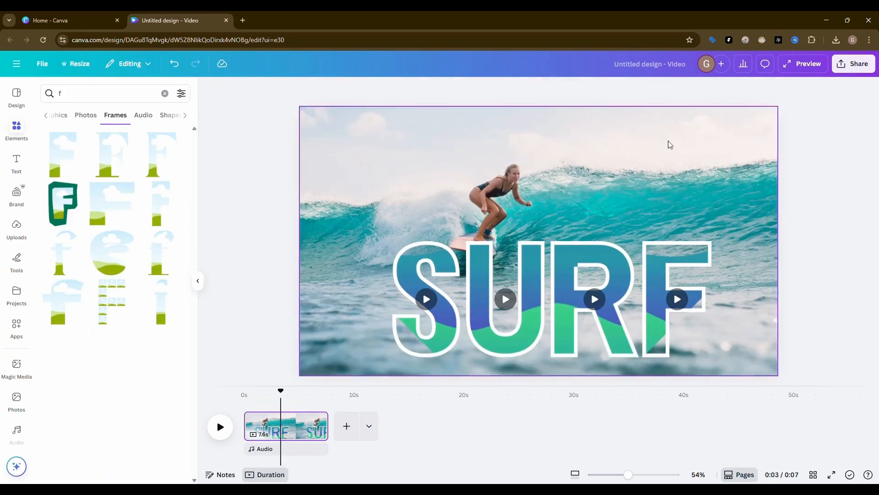
{"action": "key", "text": "ctrl+alt+p"}
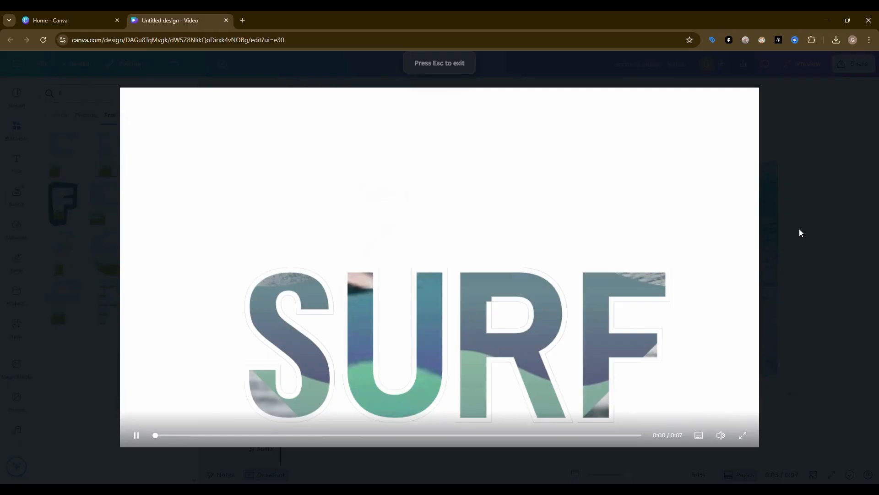